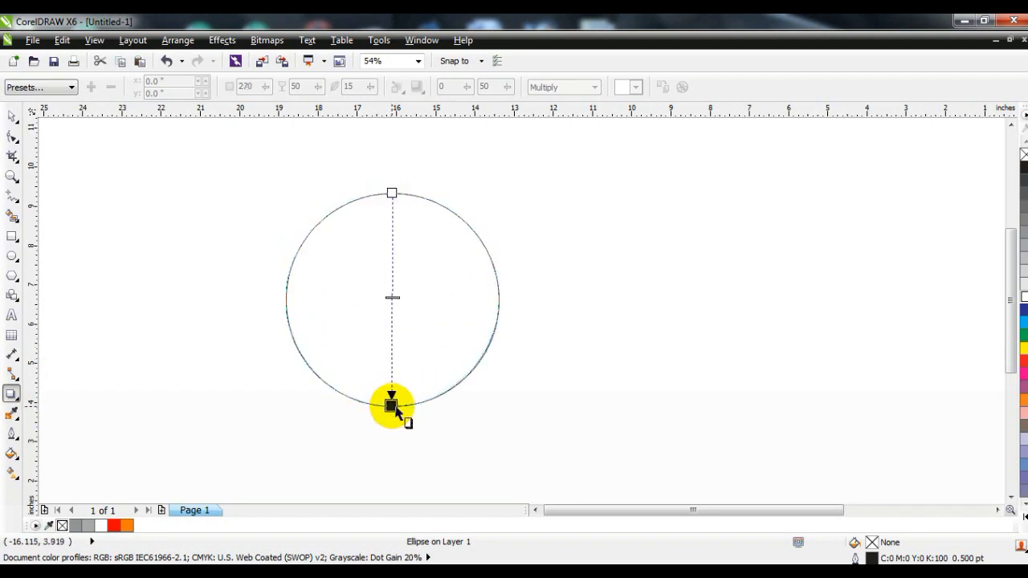
# Step: Apply a drop shadow to the circle with Normal merge mode, Outside feathering direction and an opacity of 61
pyautogui.moveTo(391, 407); pyautogui.dragTo(391, 406)
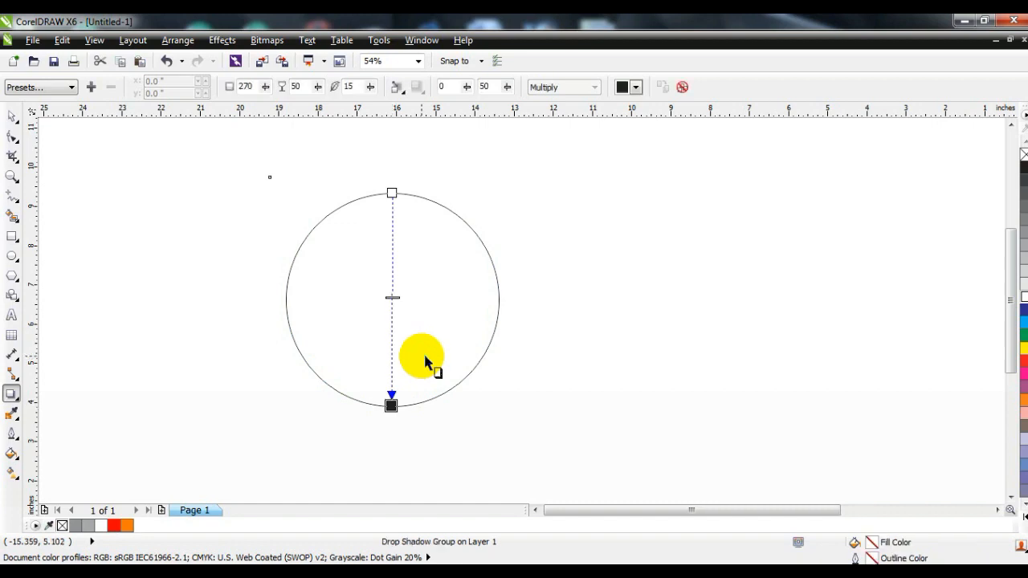
pyautogui.click(564, 90)
pyautogui.click(564, 98)
pyautogui.click(398, 88)
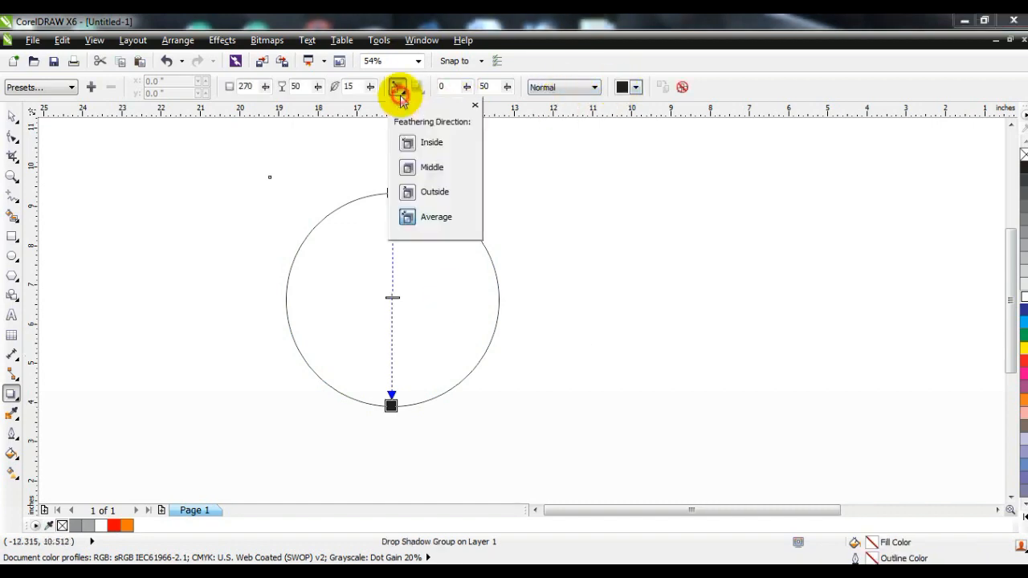
pyautogui.click(407, 192)
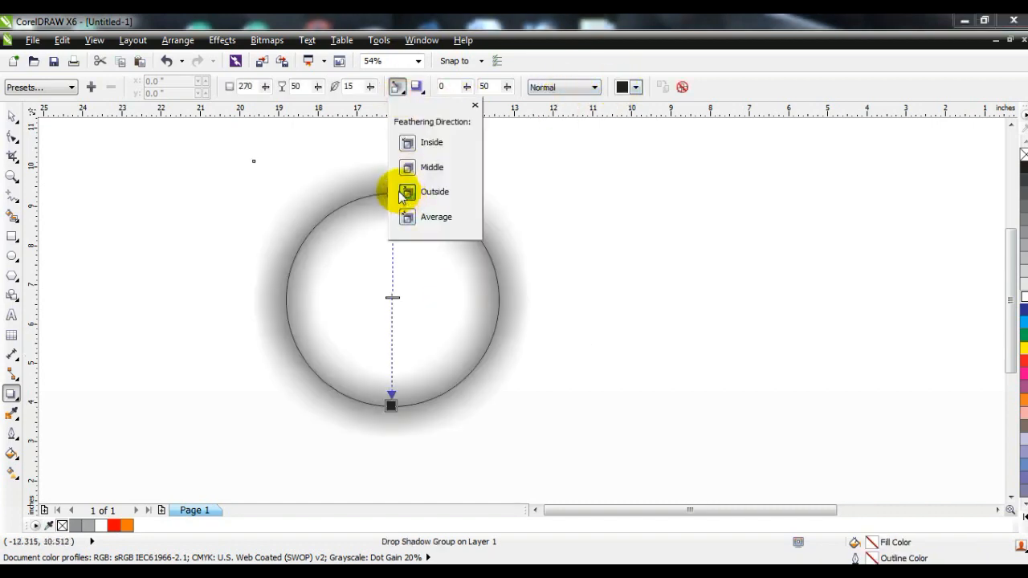
pyautogui.click(392, 297)
pyautogui.moveTo(392, 297); pyautogui.dragTo(389, 321)
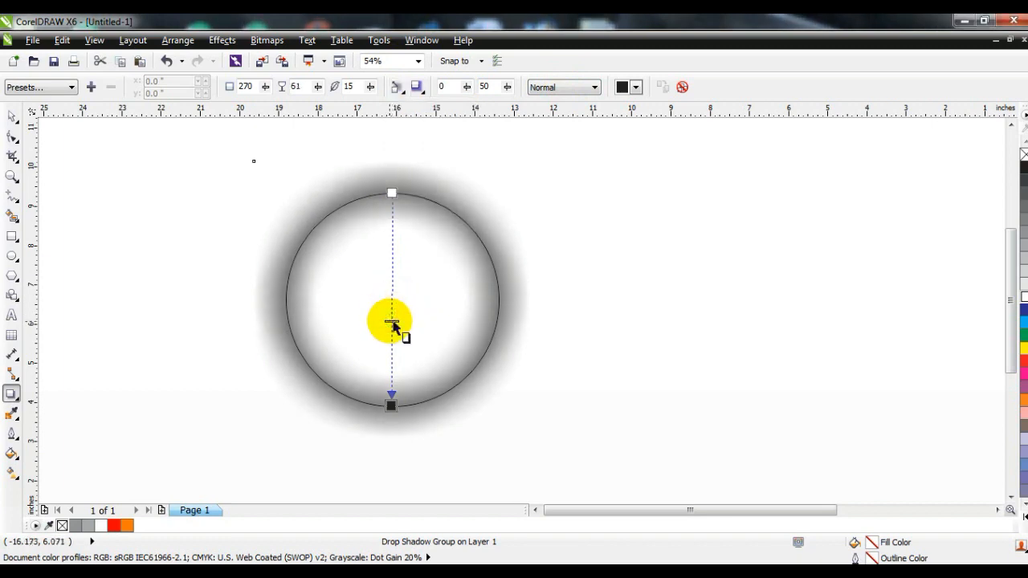
# Step: Break the drop shadow group apart so the shadow separates from the circle, and clear the selection
pyautogui.click(178, 40)
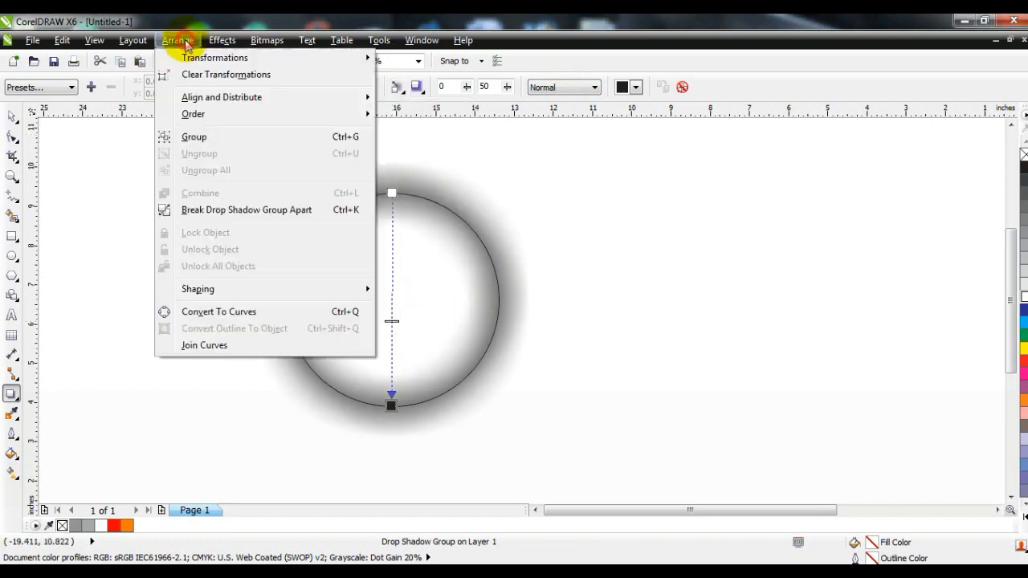
pyautogui.click(208, 209)
pyautogui.click(13, 116)
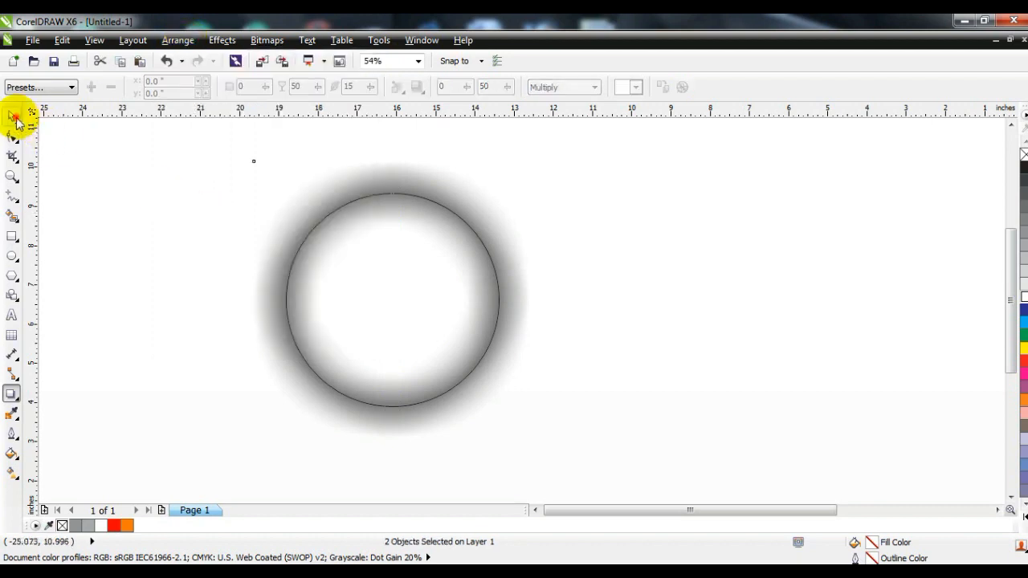
pyautogui.click(131, 222)
# Step: Try moving the detached shadow aside, undo the move, and send the shadow to the back
pyautogui.click(399, 186)
pyautogui.moveTo(626, 183); pyautogui.dragTo(625, 181)
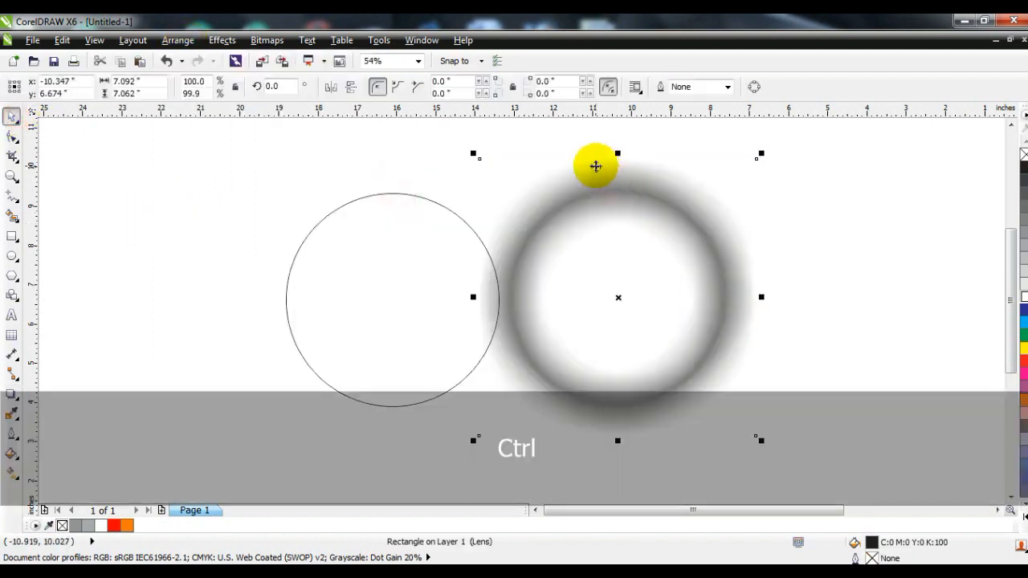
pyautogui.hotkey('ctrl', 'z')
pyautogui.hotkey('shift', 'pagedown')
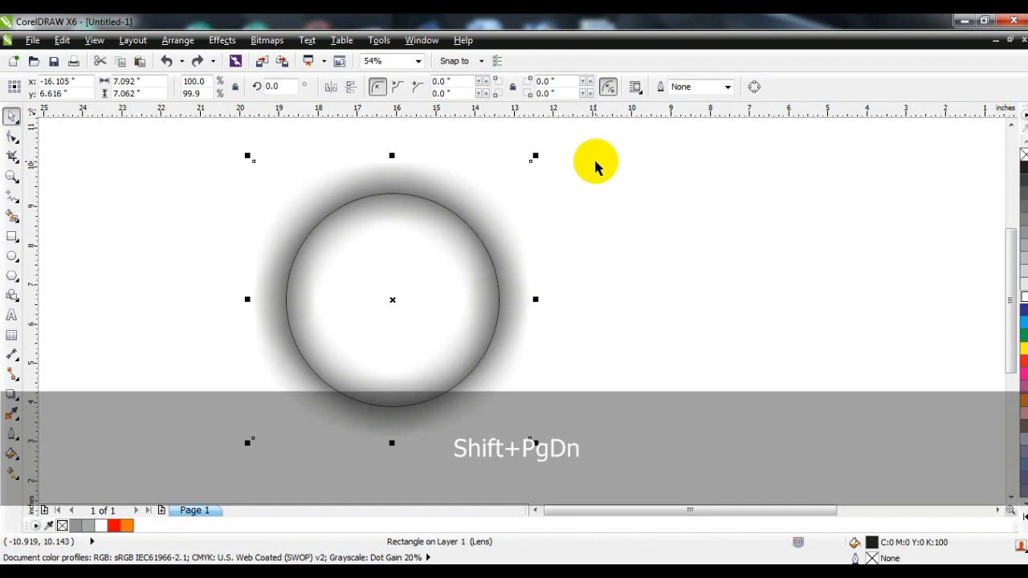
# Step: PowerClip the detached shadow inside the circle outline
pyautogui.click(219, 41)
pyautogui.moveTo(256, 258)
pyautogui.click(366, 257)
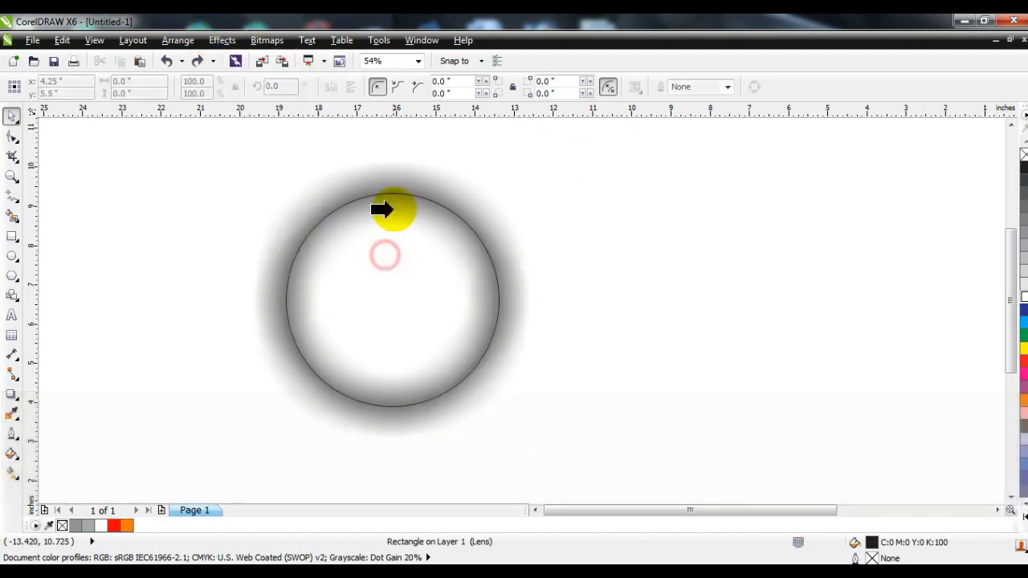
pyautogui.click(392, 196)
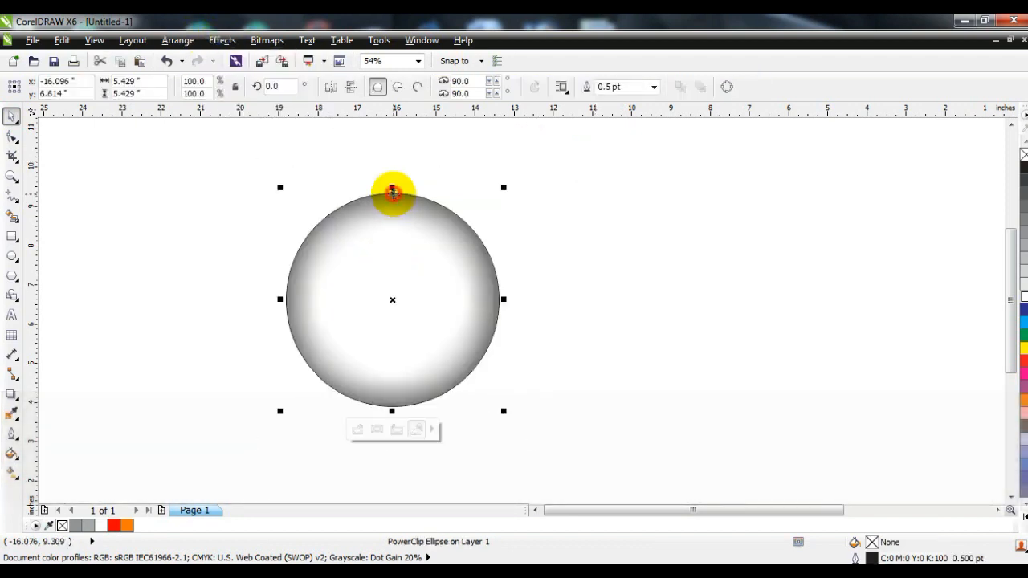
# Step: Fill the circle with 20% black and turn it into a radial fountain fill blending between that grey and white
pyautogui.click(1024, 271)
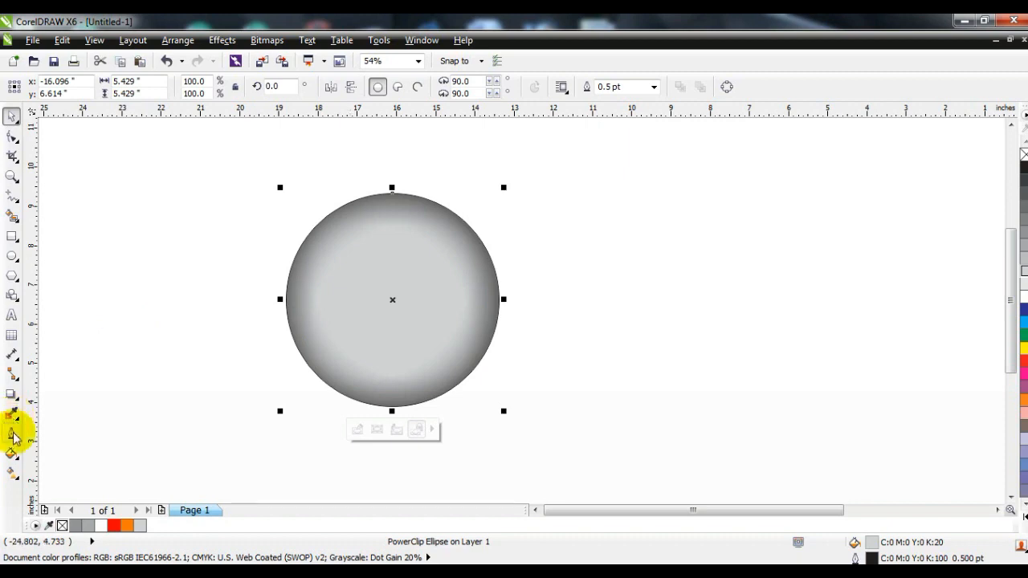
pyautogui.click(11, 471)
pyautogui.moveTo(391, 240); pyautogui.dragTo(390, 360)
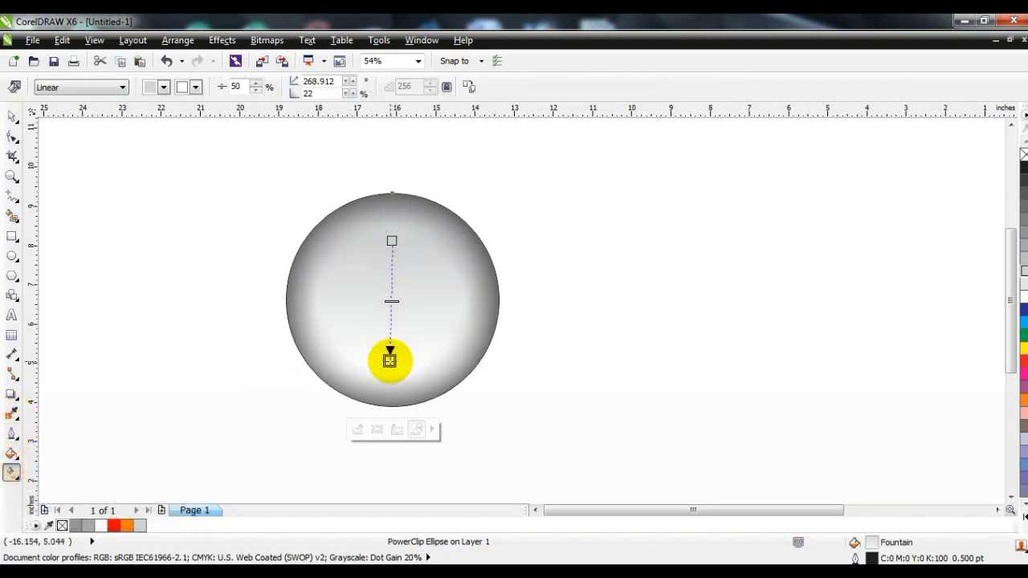
pyautogui.click(104, 88)
pyautogui.click(84, 132)
# Step: Adjust the radial fill by extending its end point toward the circle's lower edge and shifting its midpoint and centre slightly
pyautogui.moveTo(391, 361); pyautogui.dragTo(395, 381)
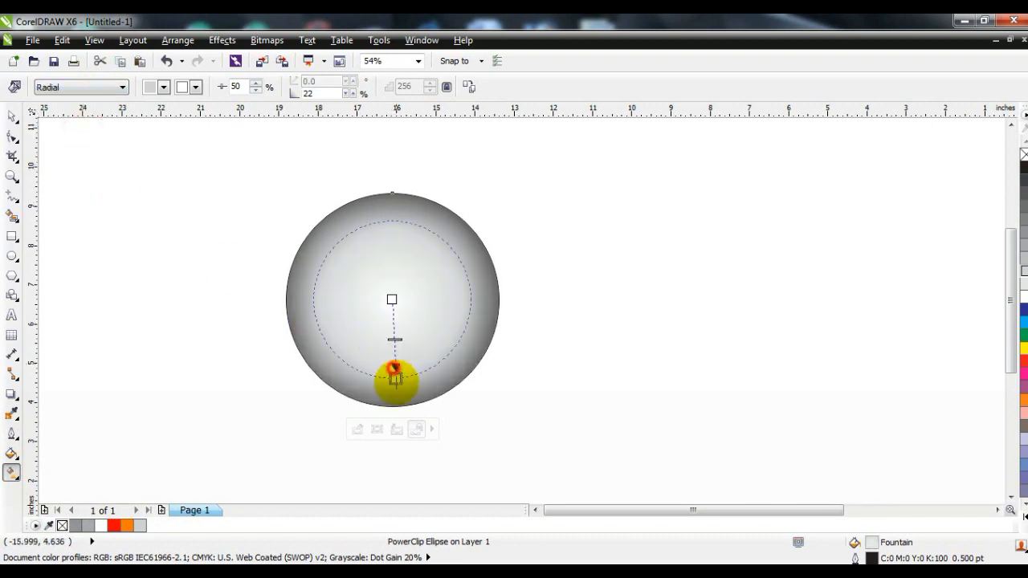
pyautogui.moveTo(396, 342); pyautogui.dragTo(394, 336)
pyautogui.moveTo(396, 383); pyautogui.dragTo(400, 390)
pyautogui.moveTo(390, 310); pyautogui.dragTo(388, 307)
# Step: Remove the outline from the shaded circle and deselect it
pyautogui.click(11, 118)
pyautogui.click(200, 232)
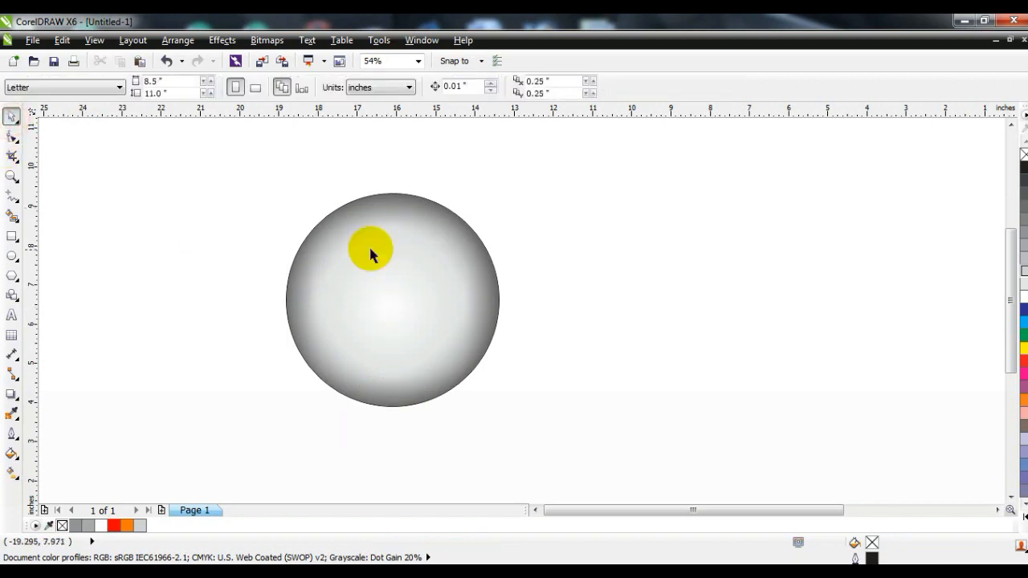
pyautogui.click(393, 243)
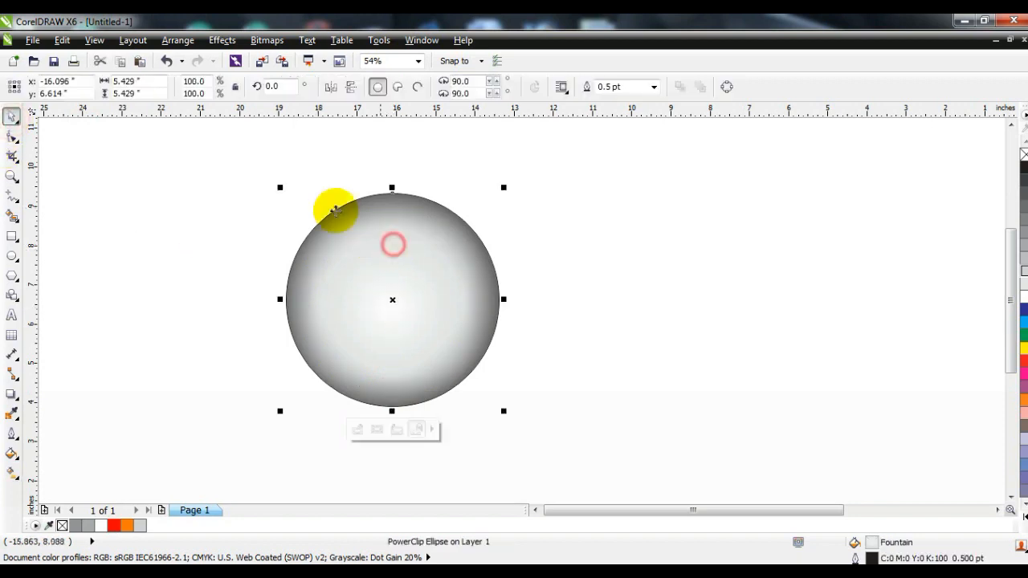
pyautogui.click(715, 283)
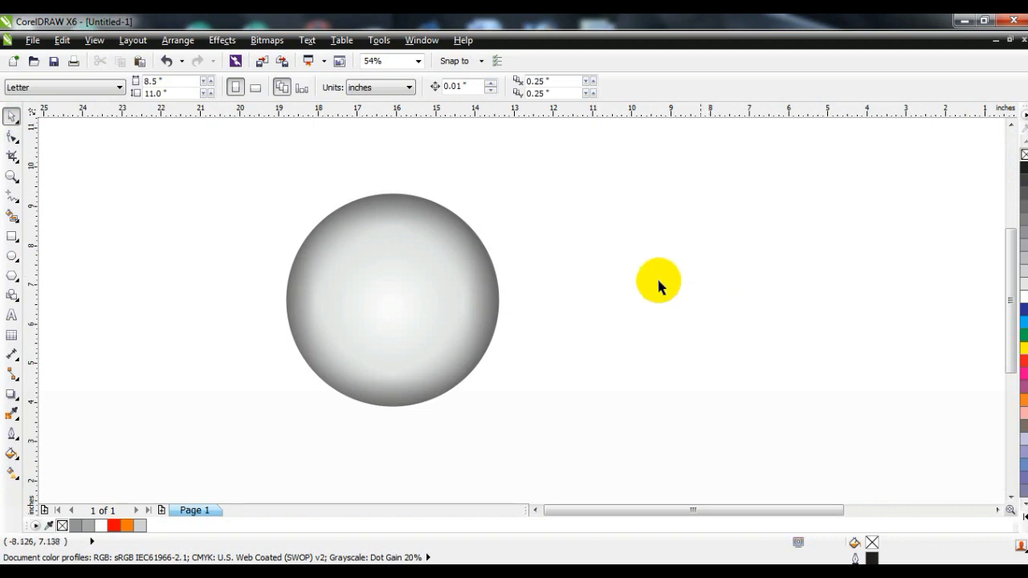
# Step: Draw a square about 4.2 inches wide to the right of the shaded circle
pyautogui.click(12, 238)
pyautogui.moveTo(561, 220); pyautogui.dragTo(668, 388)
pyautogui.click(12, 117)
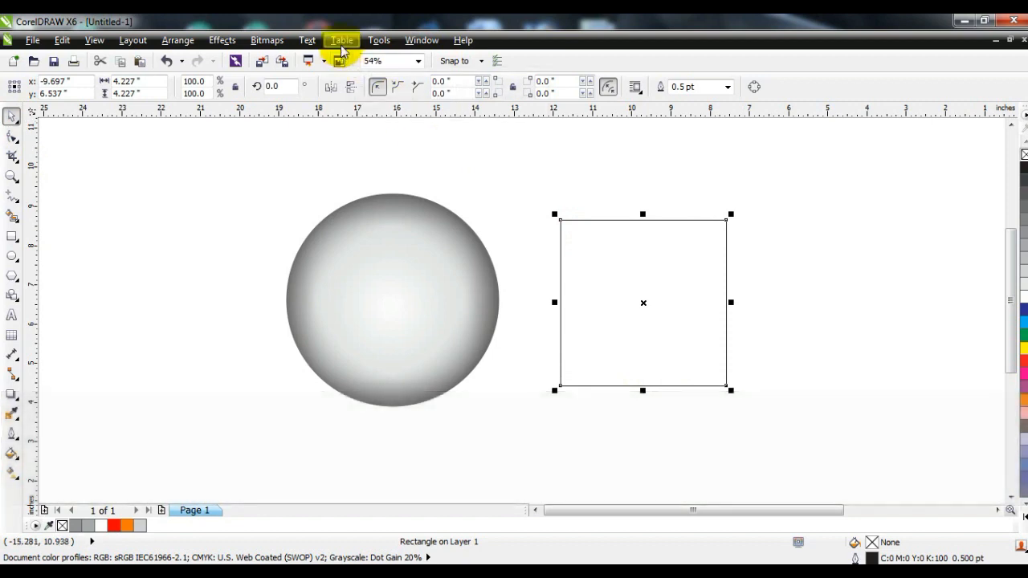
# Step: Round the square's corners with a Fillet of 0.69-inch radius using the Fillet/Scallop/Chamfer feature
pyautogui.click(415, 42)
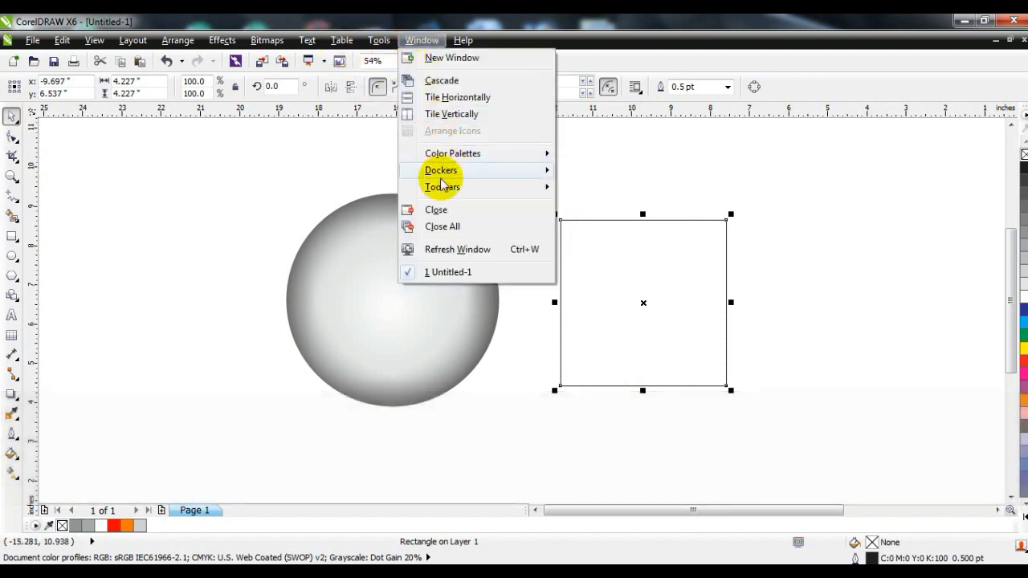
pyautogui.moveTo(430, 171)
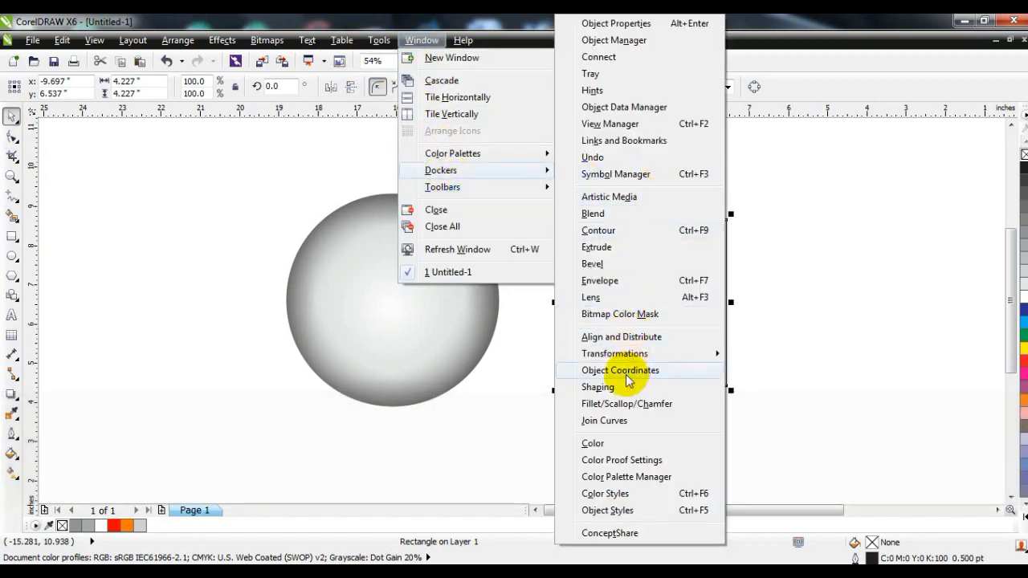
pyautogui.click(618, 404)
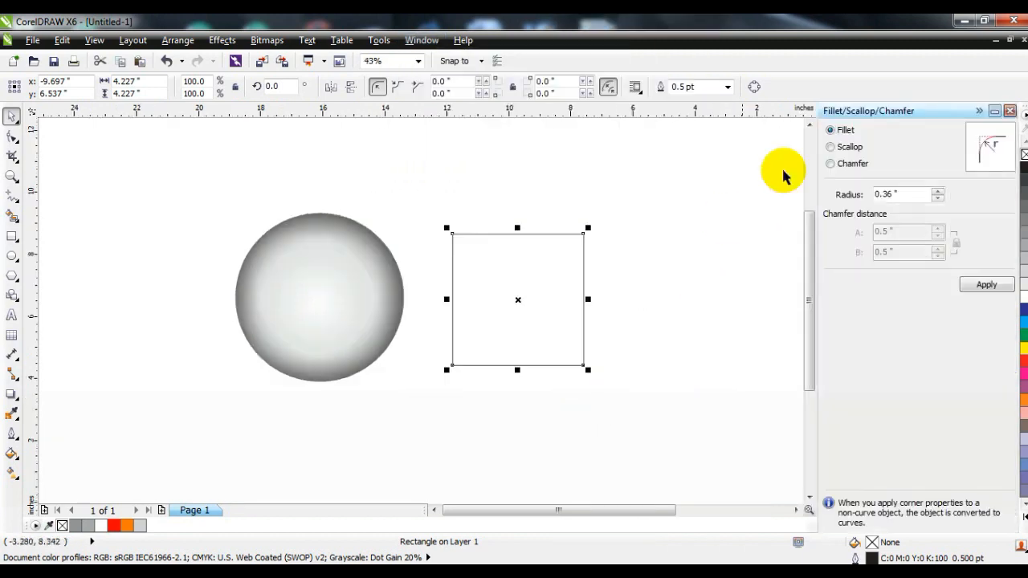
pyautogui.click(831, 147)
pyautogui.click(830, 130)
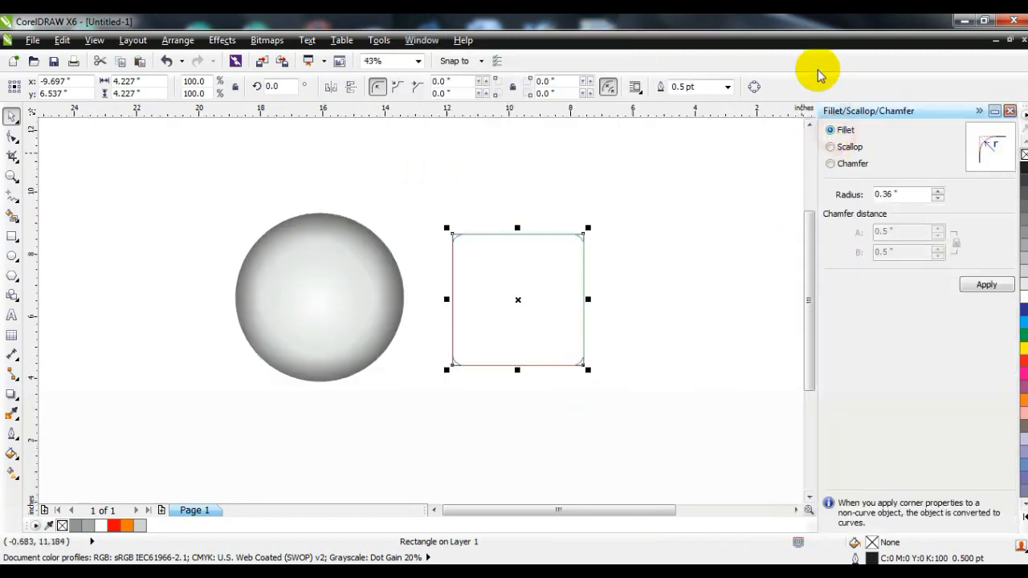
pyautogui.click(938, 198)
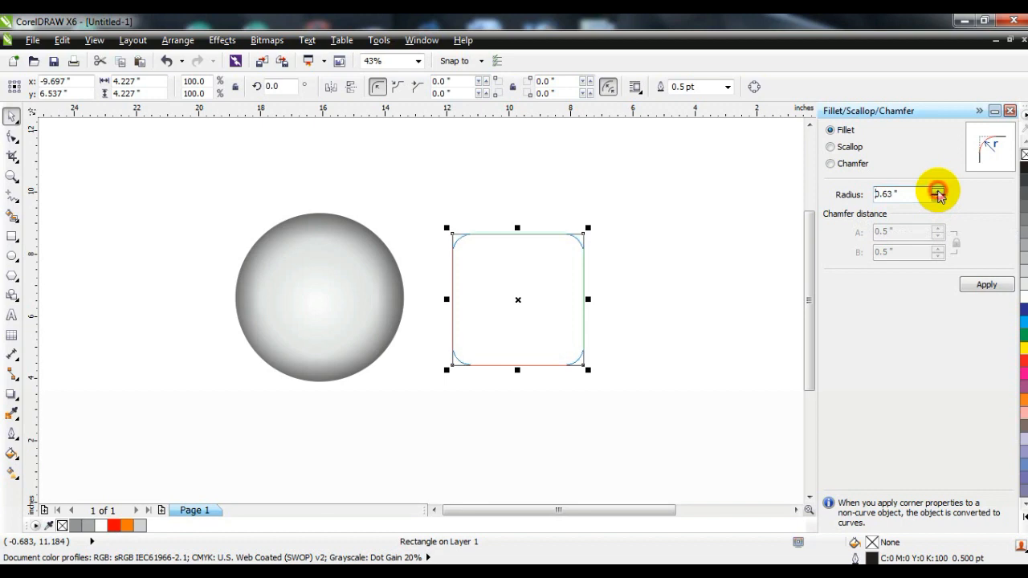
pyautogui.click(937, 192)
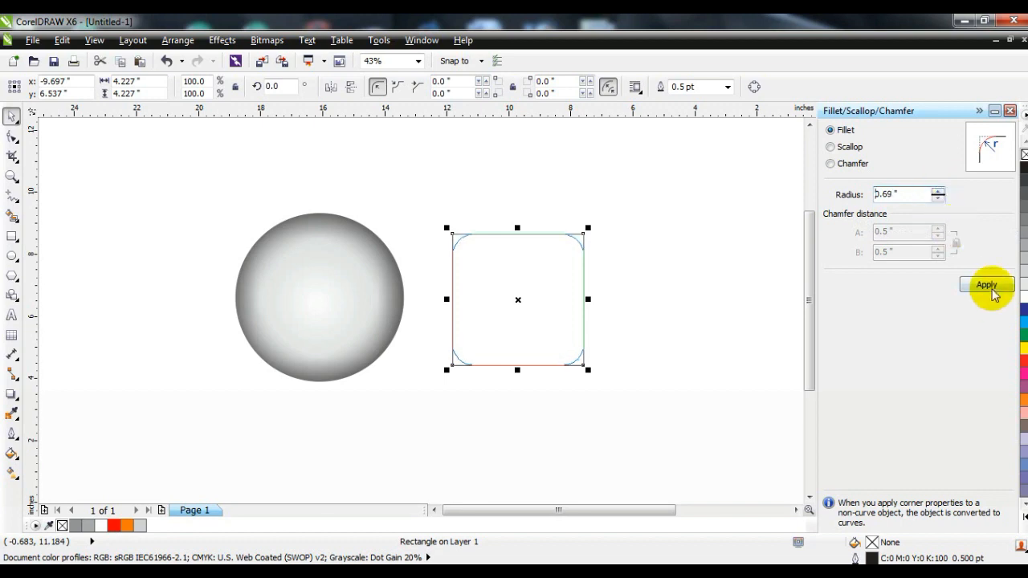
pyautogui.click(988, 286)
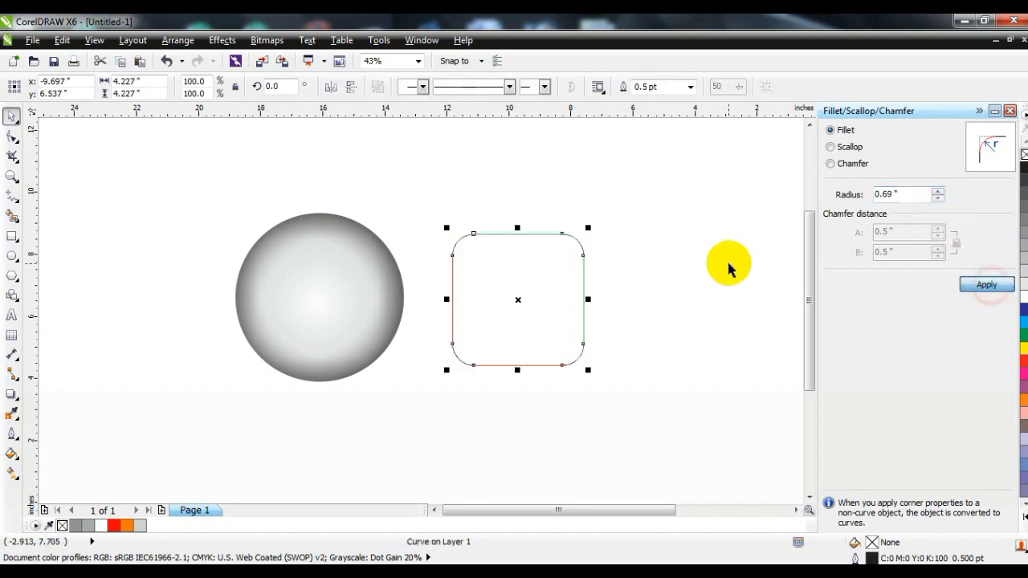
pyautogui.click(1010, 111)
# Step: Rotate the rounded square 45 degrees into a diamond and move it over the lower part of the circle
pyautogui.click(704, 285)
pyautogui.moveTo(735, 384); pyautogui.dragTo(438, 413)
pyautogui.click(822, 336)
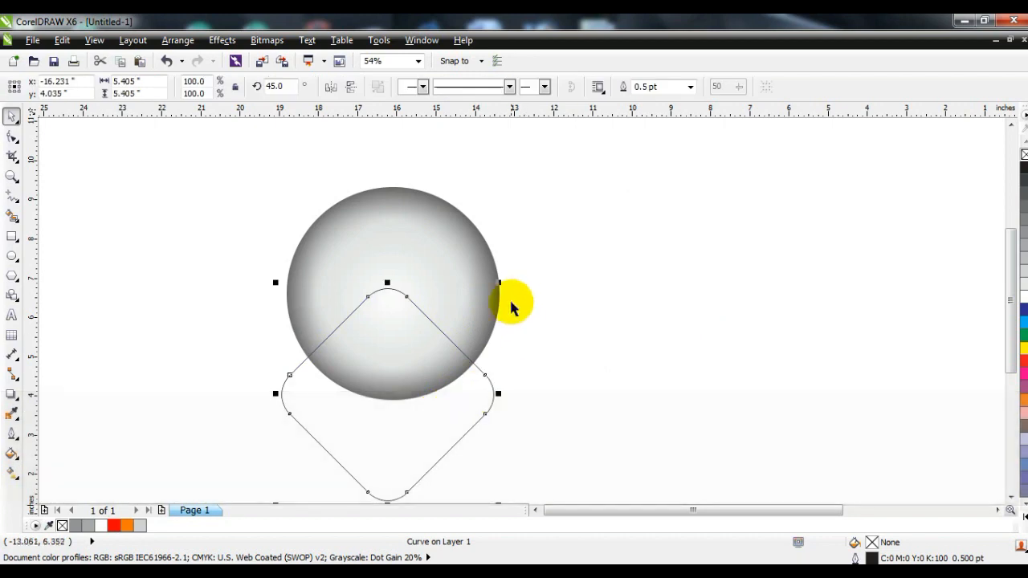
# Step: Enlarge the diamond to about 6.3 inches and align its centre horizontally with the circle's
pyautogui.moveTo(499, 281); pyautogui.dragTo(518, 267)
pyautogui.keyDown('shift'); pyautogui.click(453, 249); pyautogui.keyUp('shift')
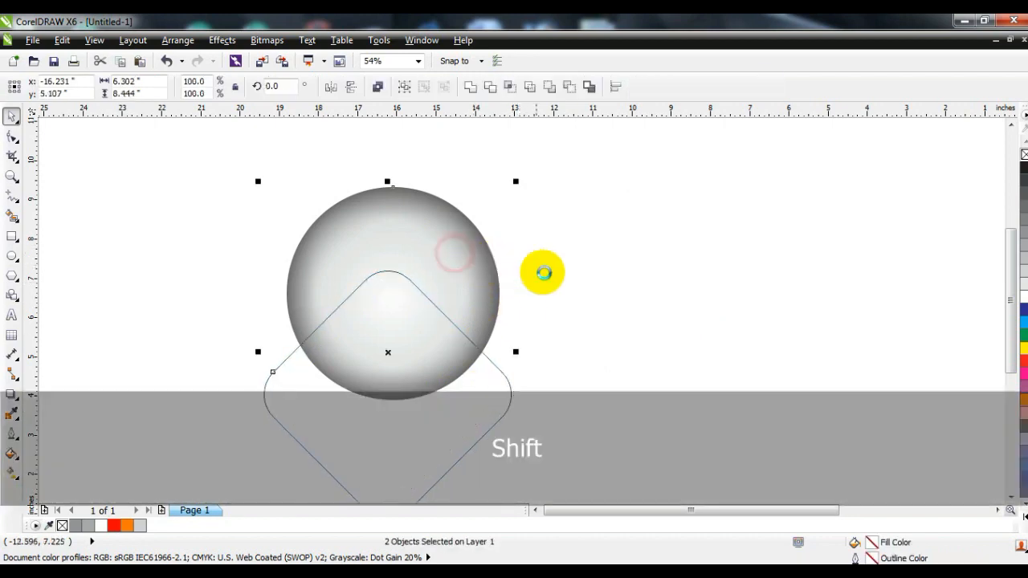
pyautogui.press('c')
pyautogui.click(562, 280)
pyautogui.click(503, 369)
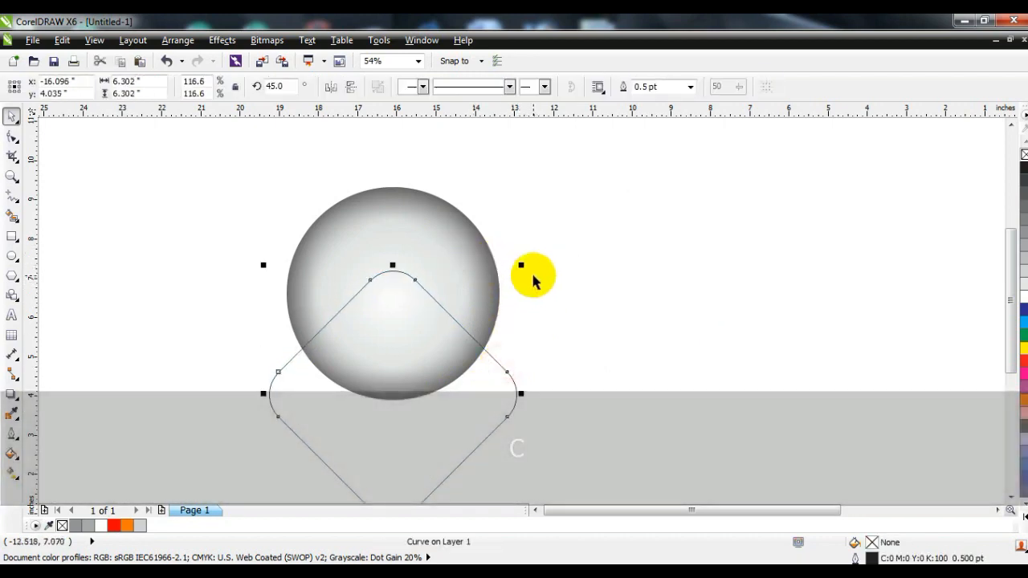
# Step: Duplicate the diamond in place and scale the copy from its centre to about 4.2 inches
pyautogui.press('KP_Add')
pyautogui.moveTo(518, 269); pyautogui.dragTo(501, 308)
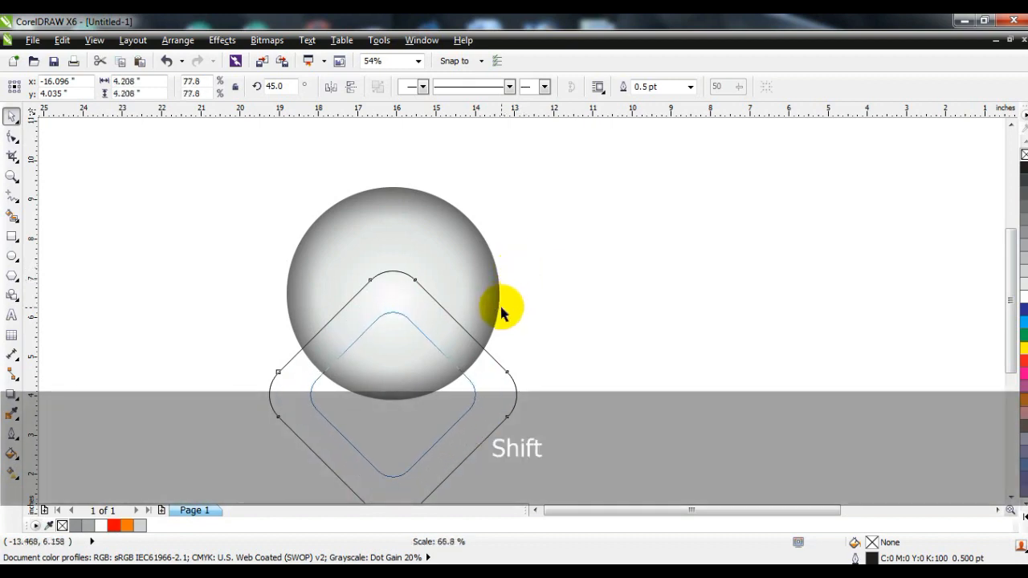
pyautogui.moveTo(501, 313); pyautogui.dragTo(501, 314)
# Step: Combine the two diamonds into one frame shape and centre it horizontally on the circle
pyautogui.keyDown('shift'); pyautogui.click(495, 363); pyautogui.keyUp('shift')
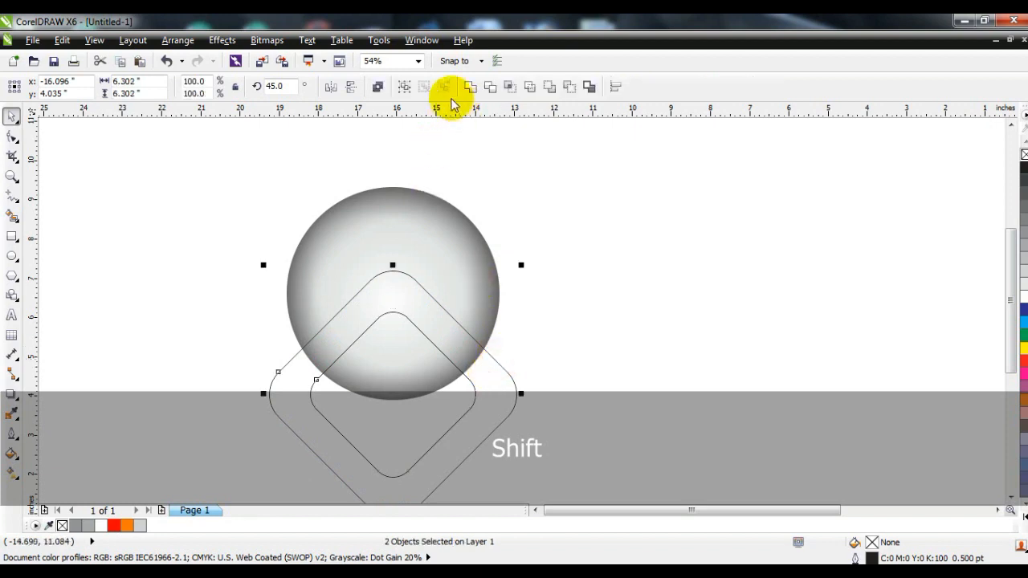
pyautogui.click(379, 86)
pyautogui.keyDown('shift'); pyautogui.click(427, 253); pyautogui.keyUp('shift')
pyautogui.press('c')
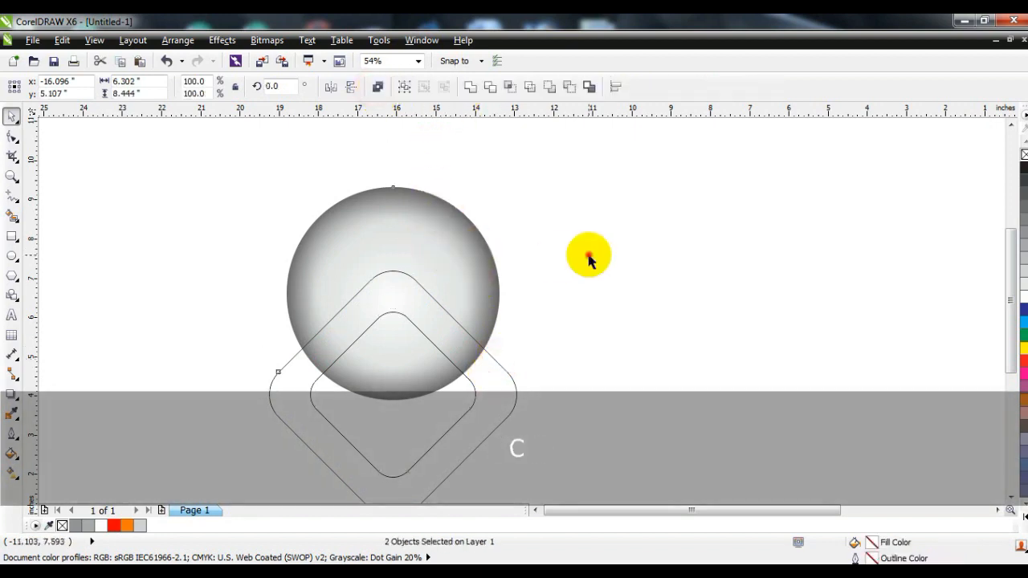
pyautogui.click(590, 255)
# Step: Trim the shaded circle with the diamond frame
pyautogui.click(490, 354)
pyautogui.keyDown('shift'); pyautogui.click(452, 260); pyautogui.keyUp('shift')
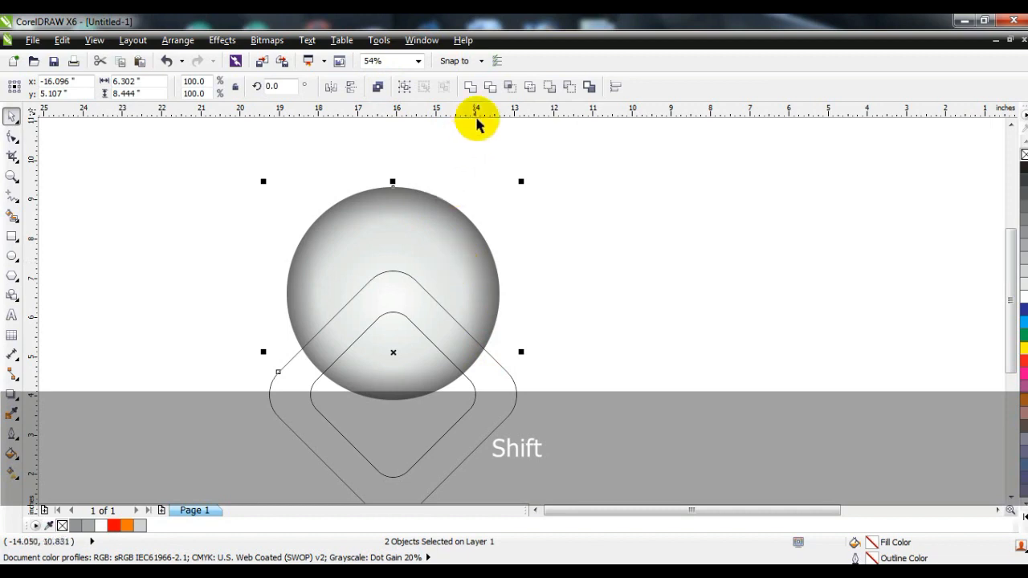
pyautogui.click(491, 88)
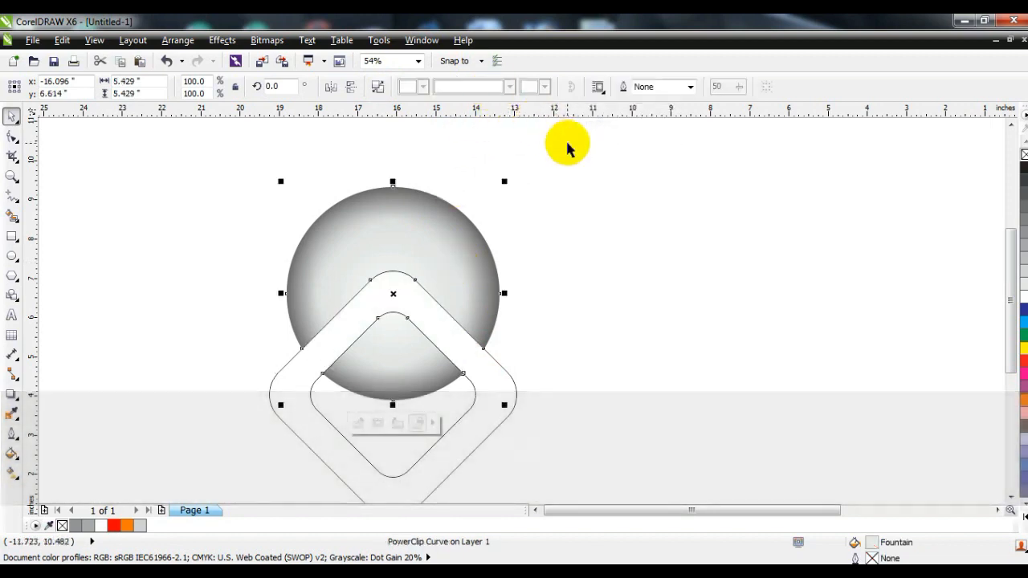
# Step: Move the diamond frame away and delete it, and give the trimmed circle a black hairline outline
pyautogui.click(568, 143)
pyautogui.moveTo(473, 410); pyautogui.dragTo(782, 314)
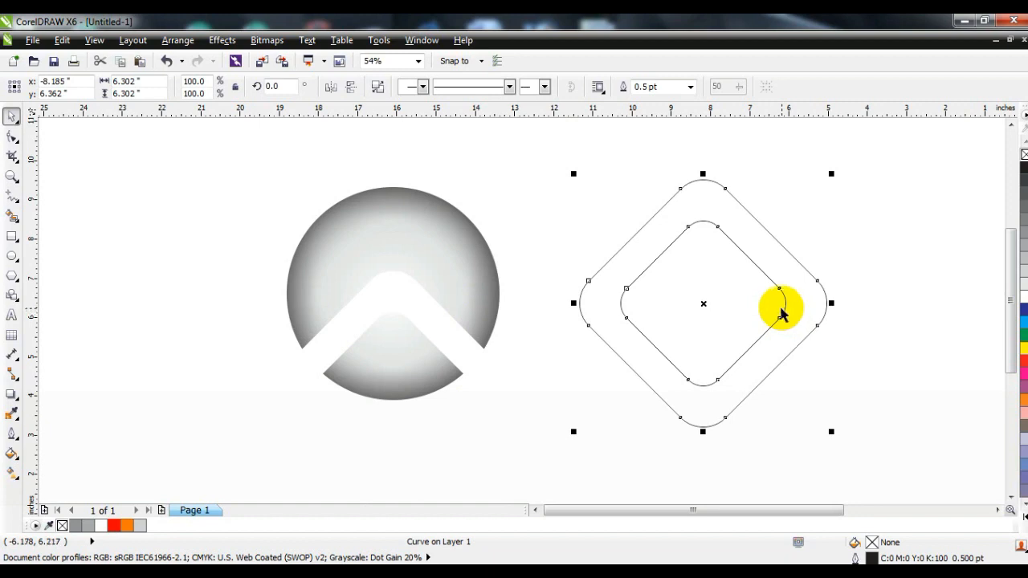
pyautogui.press('Delete')
pyautogui.click(468, 249)
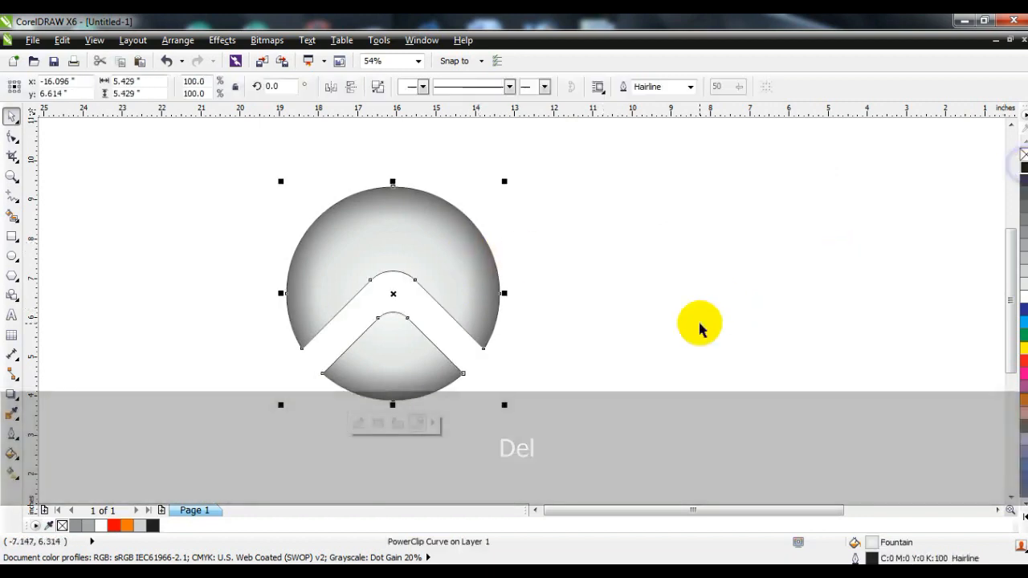
pyautogui.click(698, 325)
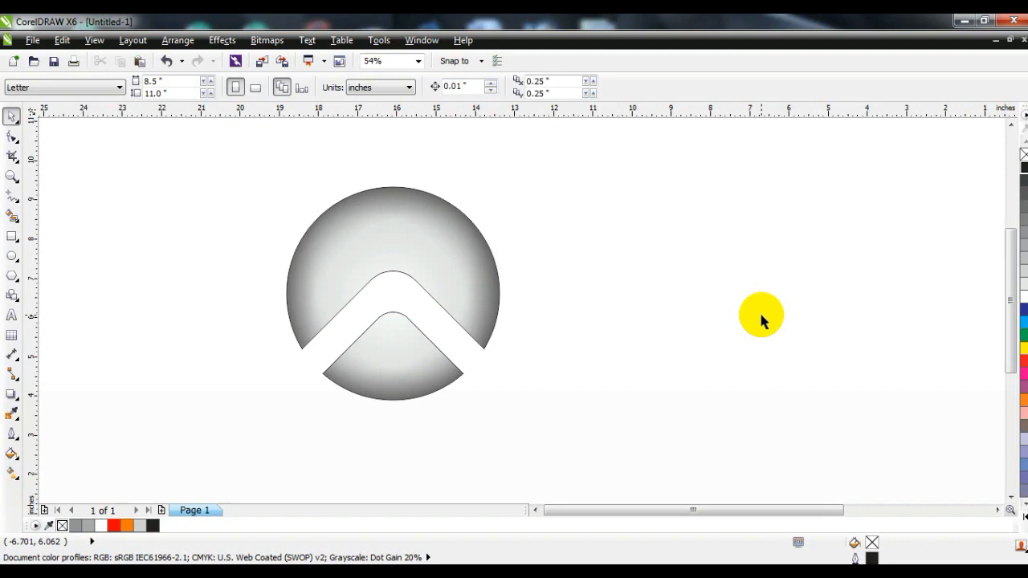
# Step: Draw a circle beside the emblem, scale it from its centre to about 5.02 inches, and fill it red
pyautogui.click(12, 256)
pyautogui.moveTo(566, 205); pyautogui.dragTo(647, 396)
pyautogui.click(12, 119)
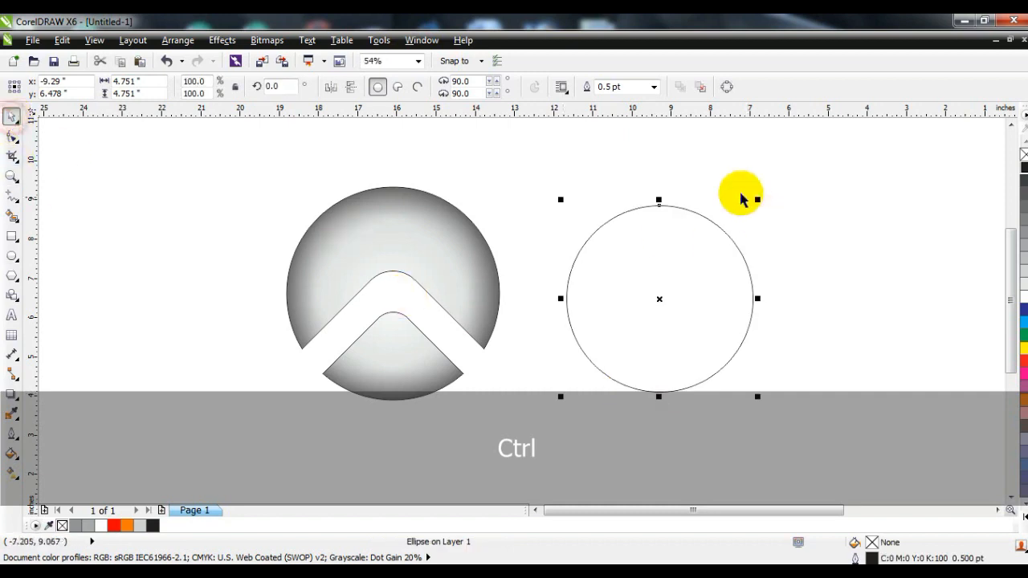
pyautogui.moveTo(757, 199); pyautogui.dragTo(769, 201)
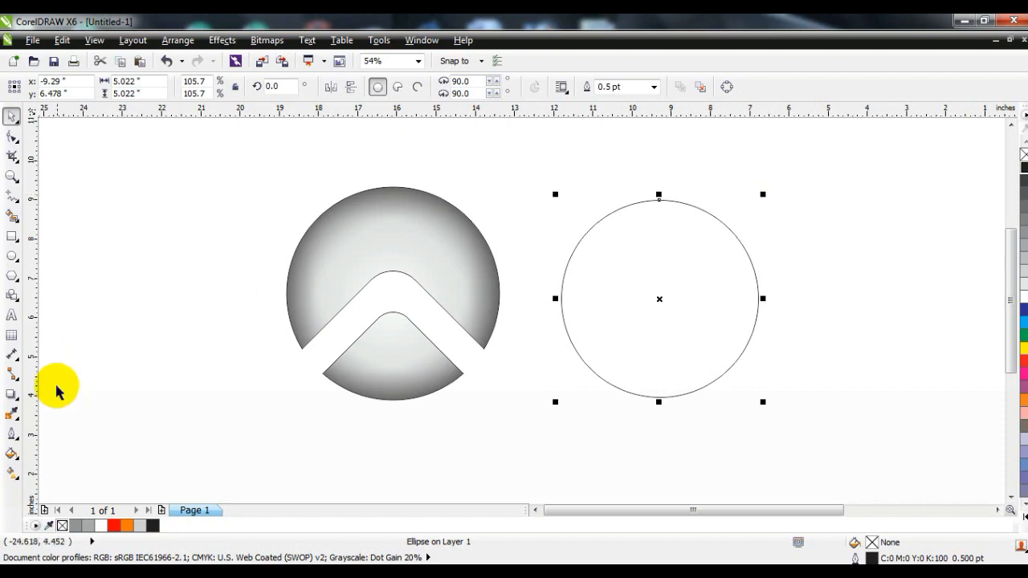
pyautogui.click(114, 525)
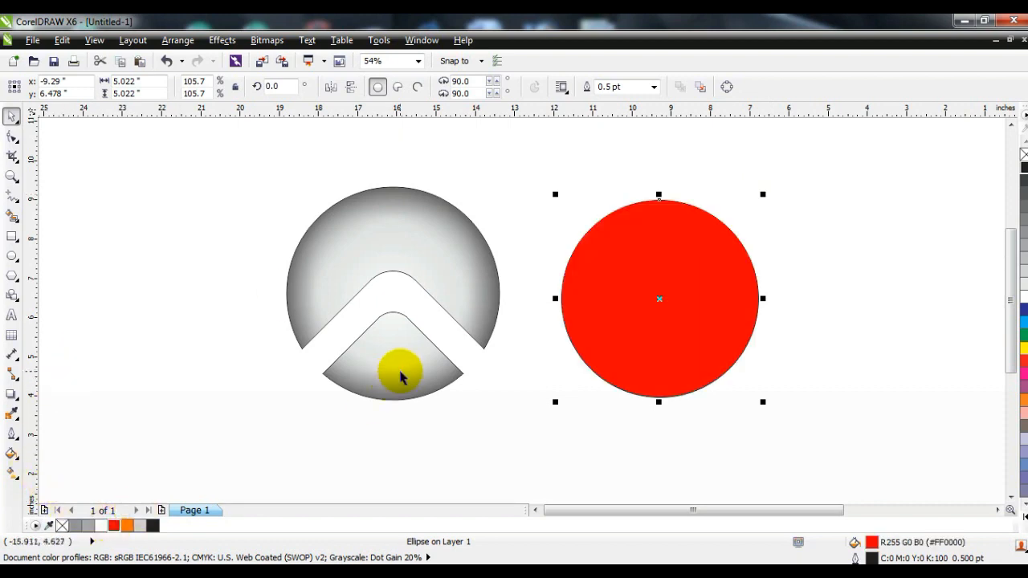
# Step: Give the red circle a radial fountain fill running from a yellow centre through orange to a red edge
pyautogui.click(12, 473)
pyautogui.moveTo(654, 374); pyautogui.dragTo(655, 374)
pyautogui.moveTo(126, 526); pyautogui.dragTo(656, 309)
pyautogui.click(1011, 510)
pyautogui.moveTo(1005, 154); pyautogui.dragTo(655, 372)
pyautogui.click(175, 154)
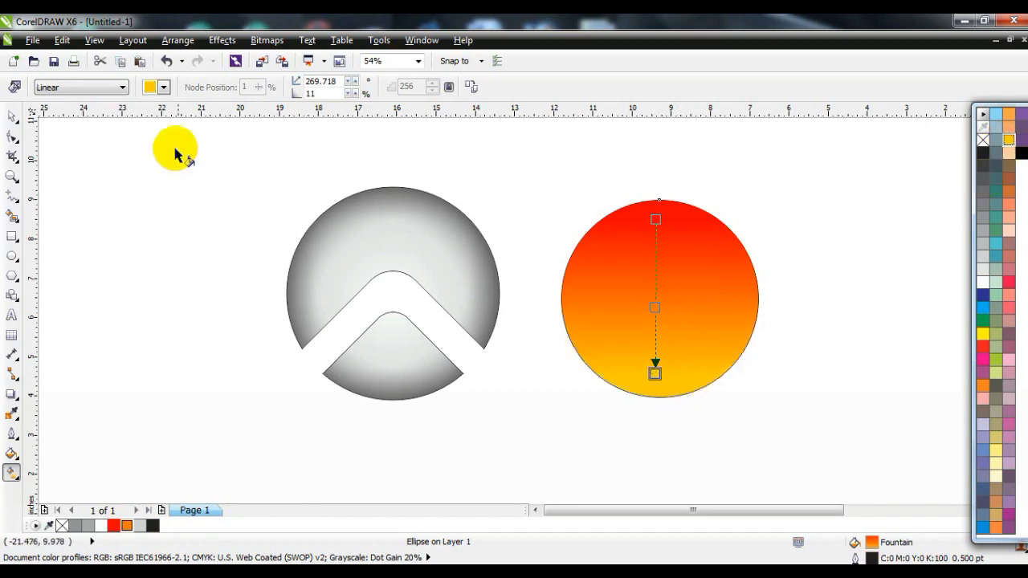
pyautogui.click(101, 87)
pyautogui.click(81, 128)
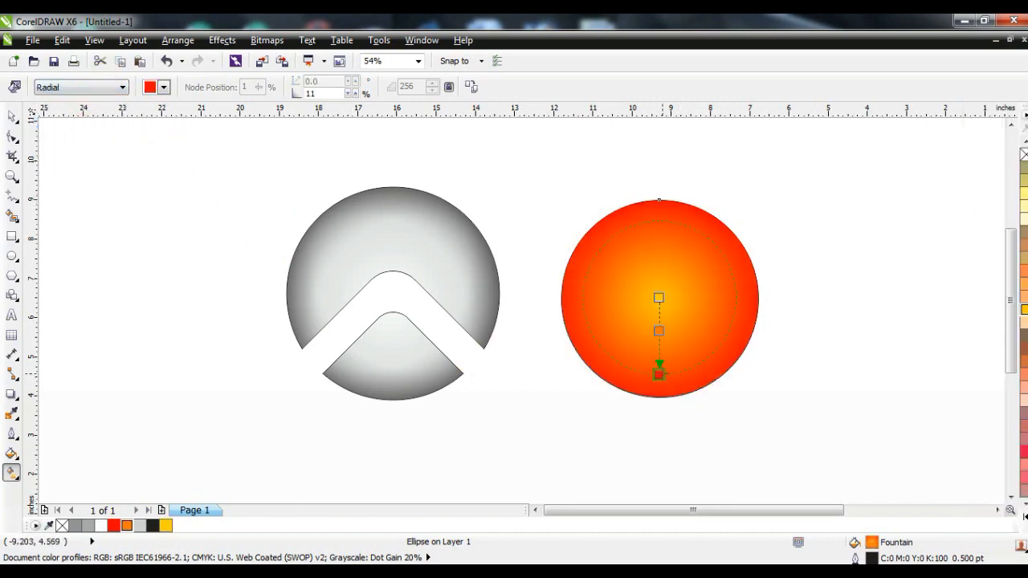
pyautogui.moveTo(657, 388); pyautogui.dragTo(630, 382)
pyautogui.click(11, 118)
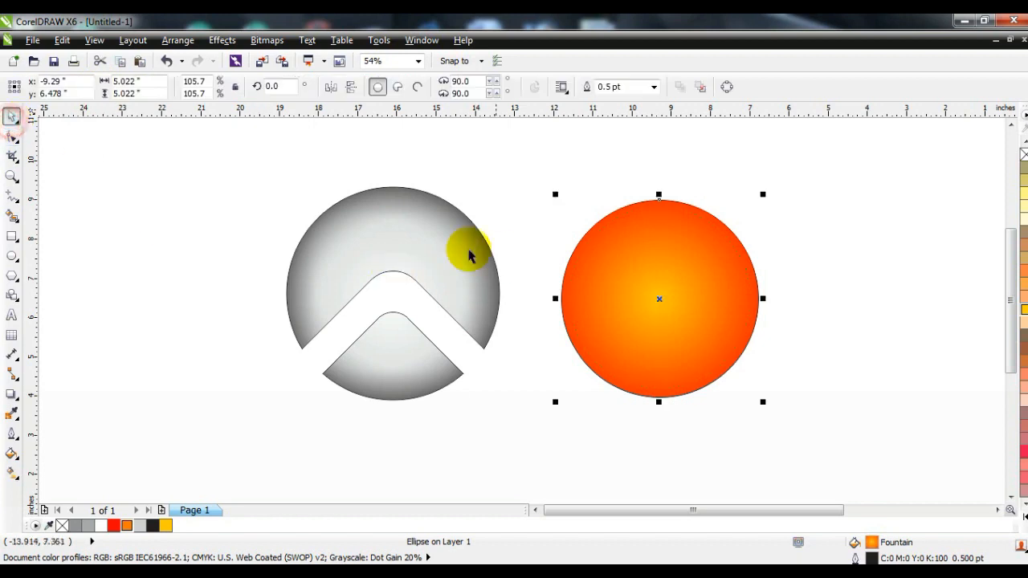
# Step: Centre the orange circle on the grey emblem horizontally and vertically, and send it to the back
pyautogui.keyDown('shift'); pyautogui.click(435, 229); pyautogui.keyUp('shift')
pyautogui.press('c')
pyautogui.press('e')
pyautogui.press('Escape')
pyautogui.click(446, 254)
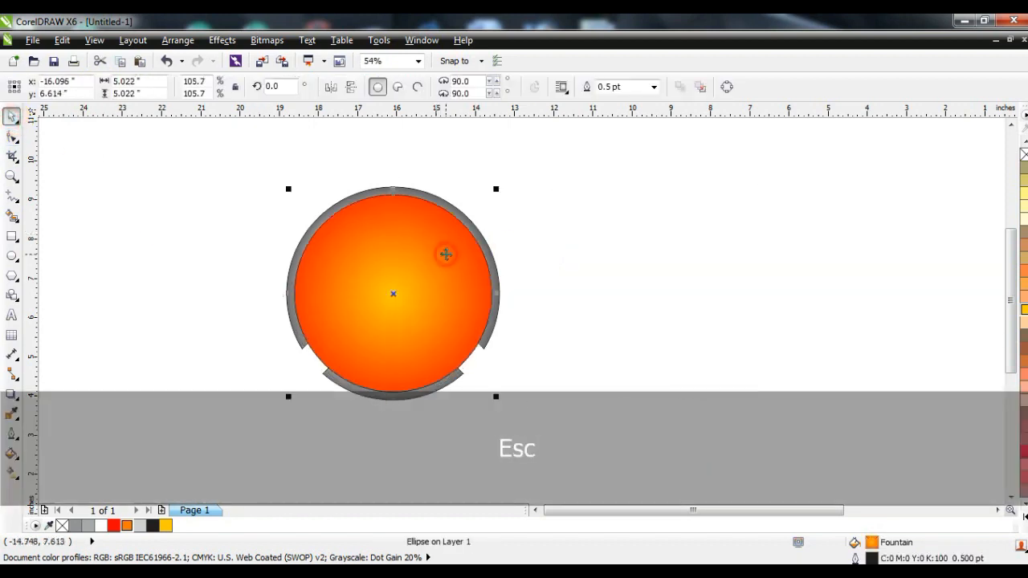
pyautogui.hotkey('shift', 'pagedown')
# Step: Tighten the orange circle's radial fill so red reaches the band's ends, and scale the circle from its centre to about 4.83 inches
pyautogui.moveTo(496, 189)
pyautogui.mouseDown()
pyautogui.moveTo(485, 215)
pyautogui.moveTo(493, 197)
pyautogui.mouseUp()
pyautogui.press('g')
pyautogui.moveTo(394, 372); pyautogui.dragTo(391, 353)
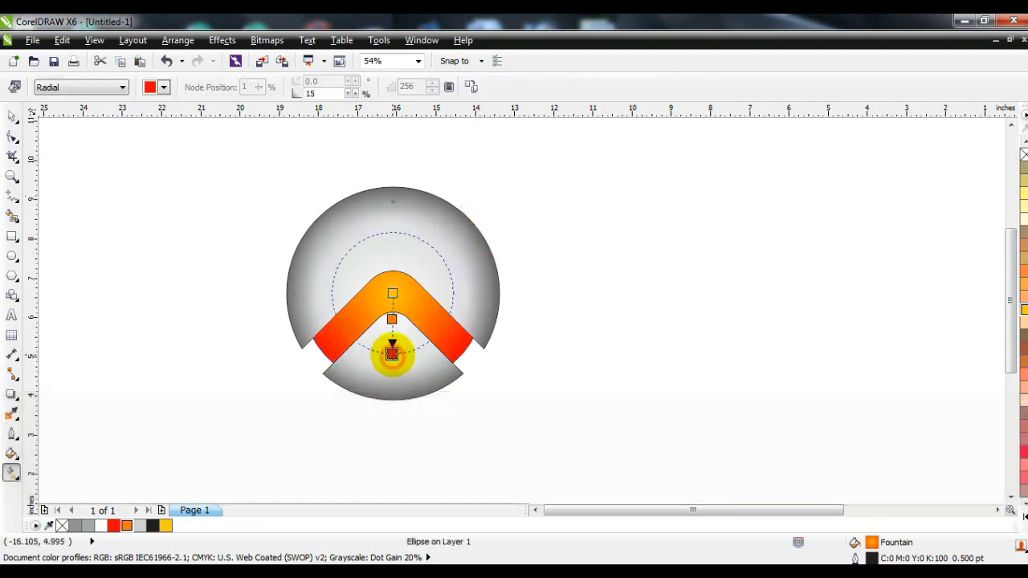
pyautogui.click(12, 116)
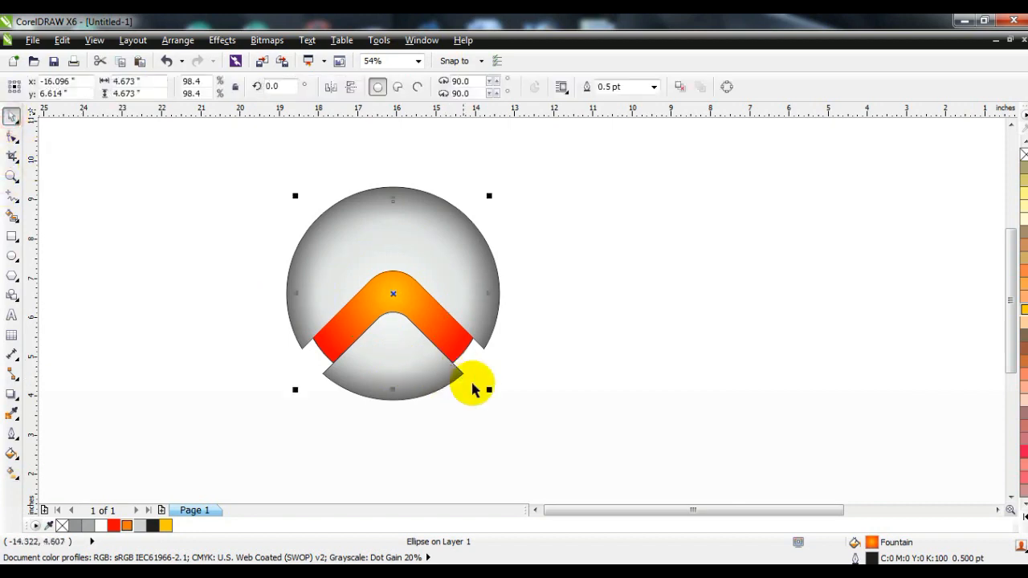
pyautogui.moveTo(488, 390); pyautogui.dragTo(492, 396)
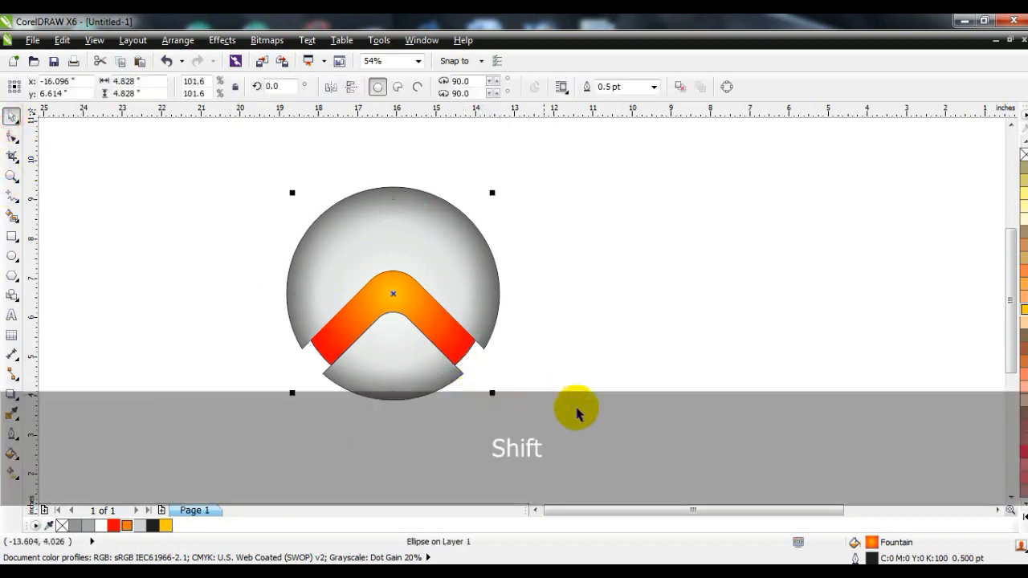
pyautogui.click(607, 407)
# Step: Draw a rectangle about 4.64 by 0.94 inches between the two lower tips of the grey upper piece
pyautogui.click(10, 176)
pyautogui.moveTo(246, 286); pyautogui.dragTo(630, 402)
pyautogui.click(12, 235)
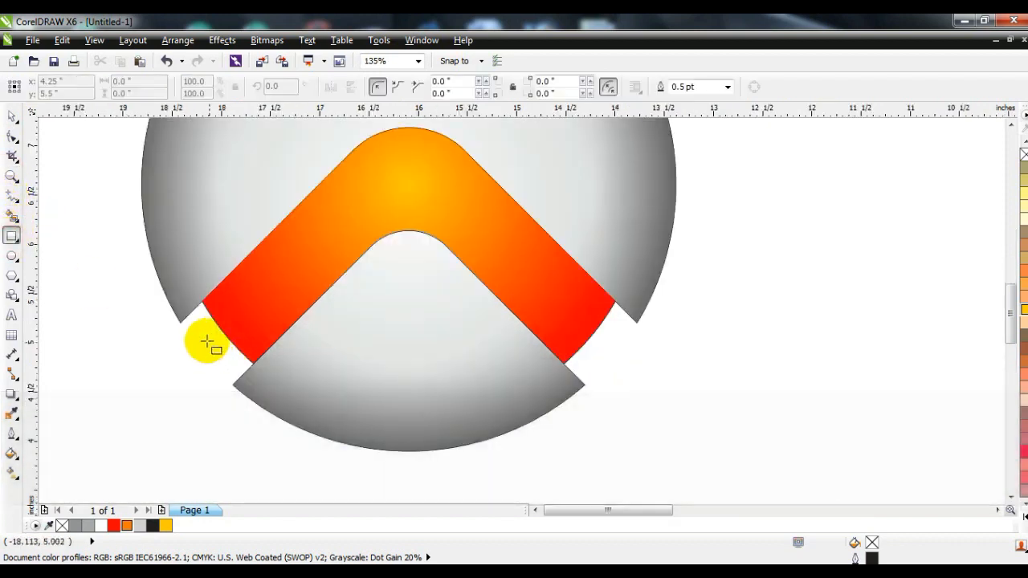
pyautogui.moveTo(181, 324); pyautogui.dragTo(637, 230)
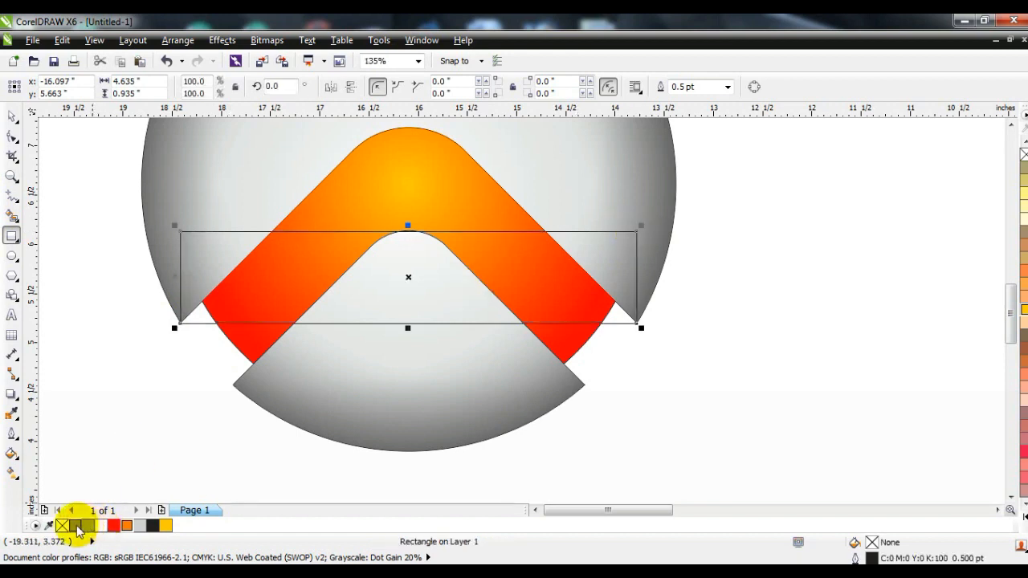
# Step: Fill the rectangle with 60% black, send it behind the emblem, and remove its outline
pyautogui.click(74, 525)
pyautogui.click(1017, 496)
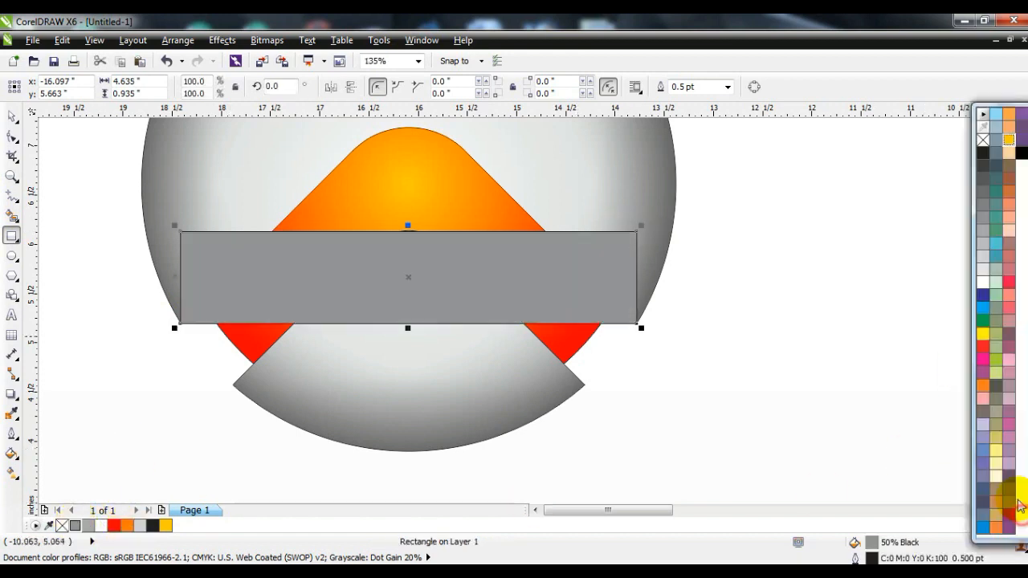
pyautogui.click(982, 204)
pyautogui.hotkey('shift', 'pagedown')
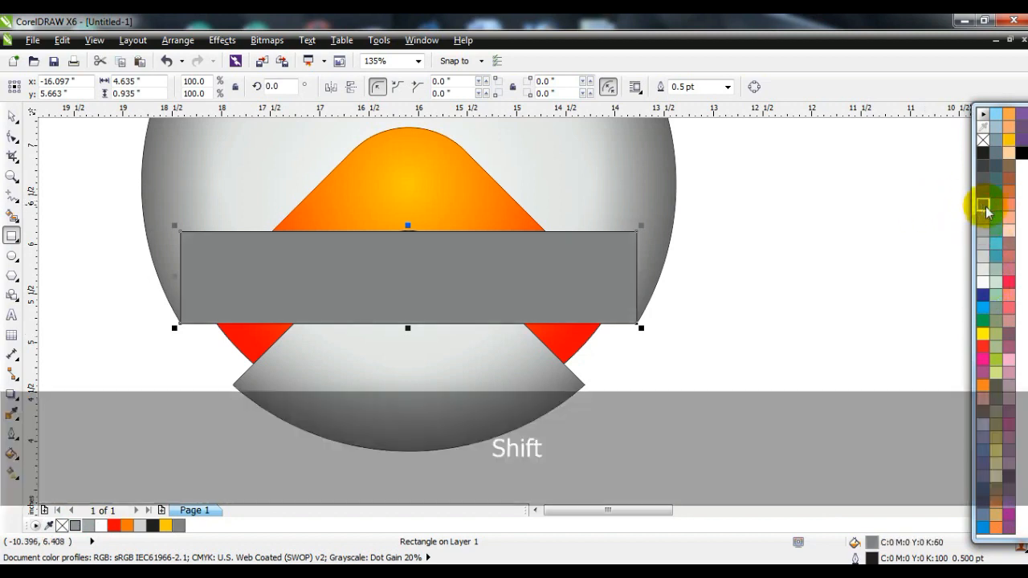
pyautogui.click(11, 116)
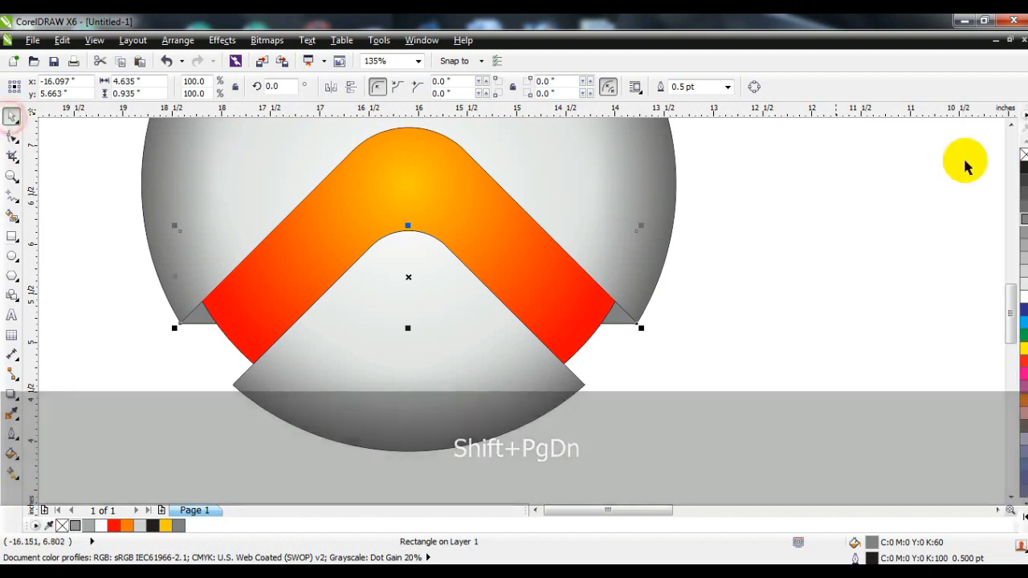
pyautogui.rightClick(1024, 153)
pyautogui.click(890, 212)
pyautogui.click(551, 197)
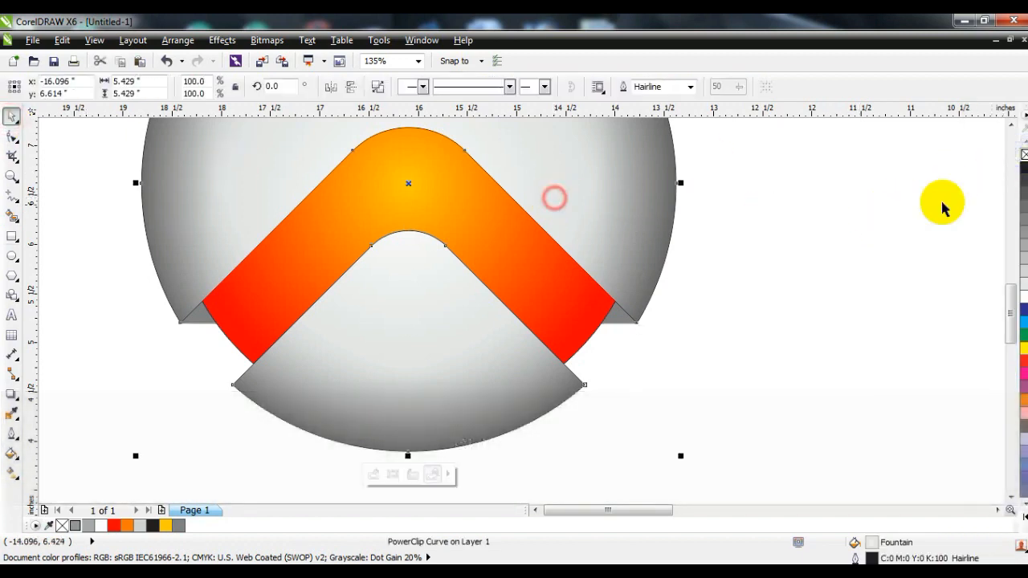
pyautogui.click(739, 292)
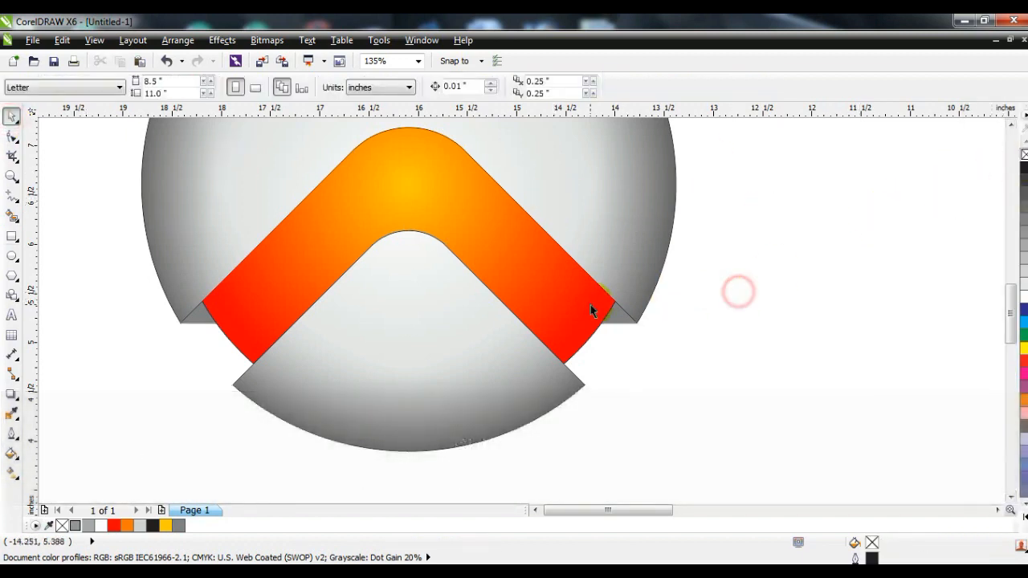
pyautogui.press('F3')
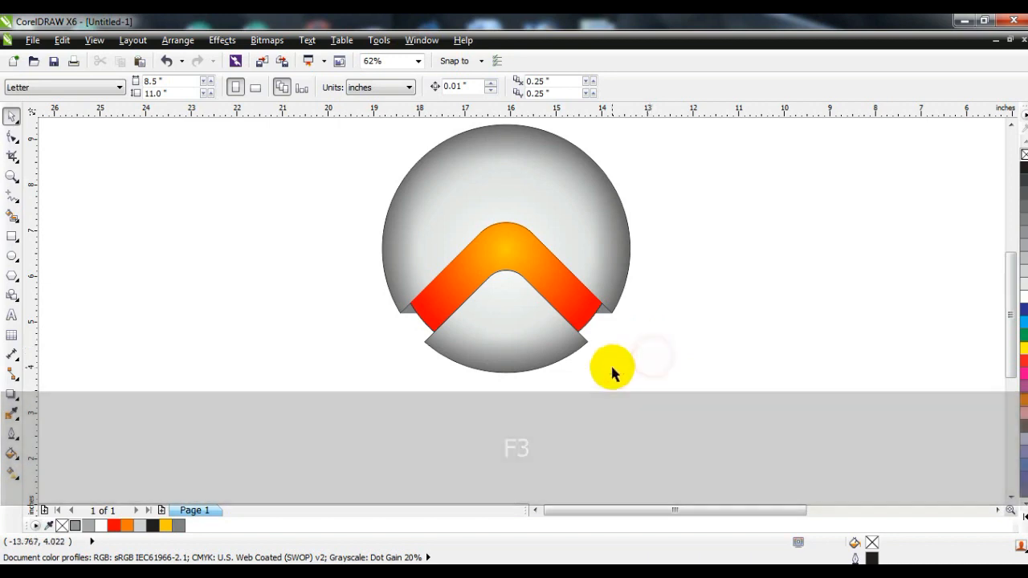
# Step: Darken the grey shape's radial fill with a deeper grey outer colour and a smaller radius of about 19% edge pad
pyautogui.click(524, 318)
pyautogui.press('g')
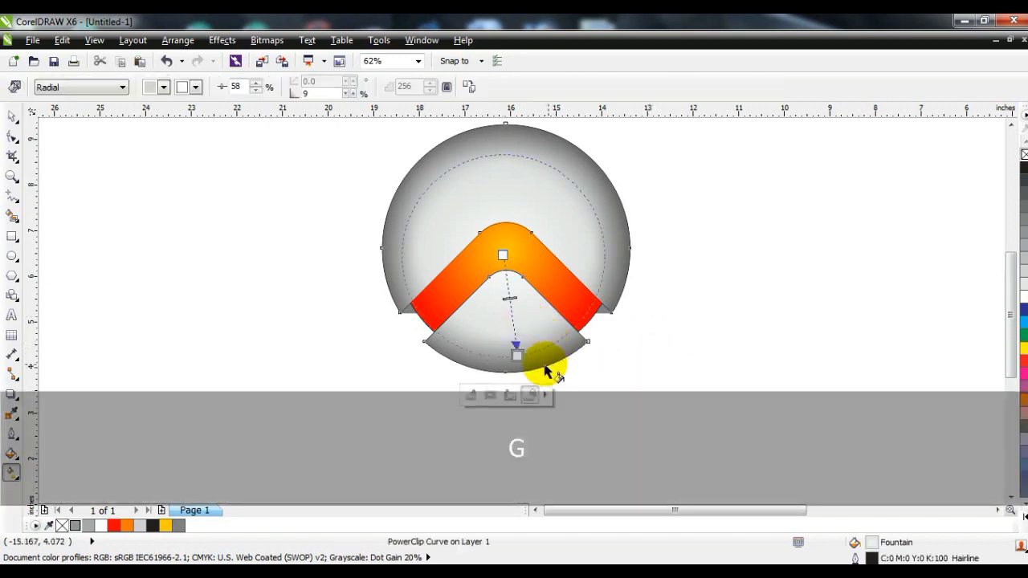
pyautogui.moveTo(519, 354); pyautogui.dragTo(509, 326)
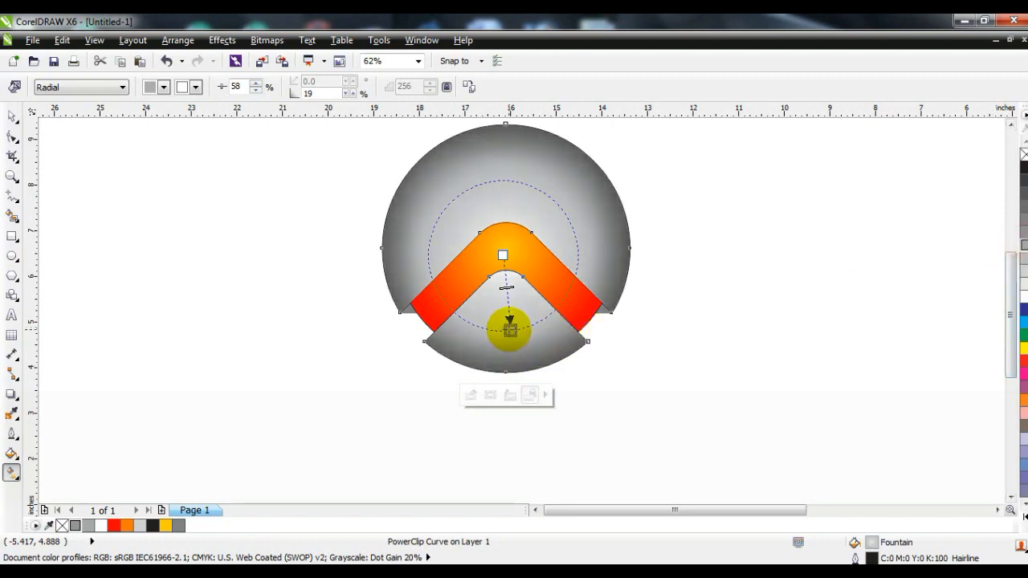
pyautogui.moveTo(505, 252); pyautogui.dragTo(504, 251)
pyautogui.click(8, 119)
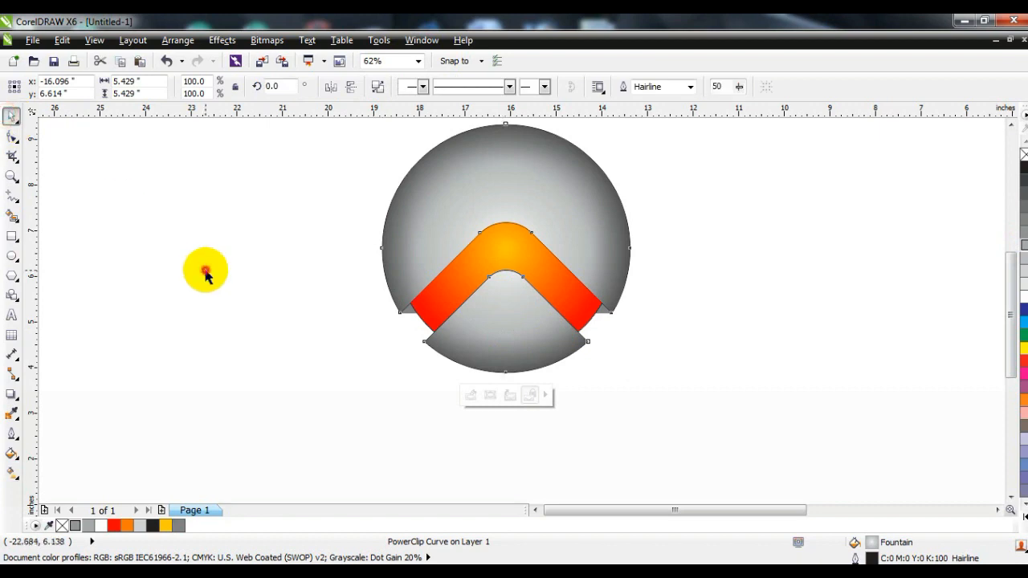
pyautogui.click(209, 277)
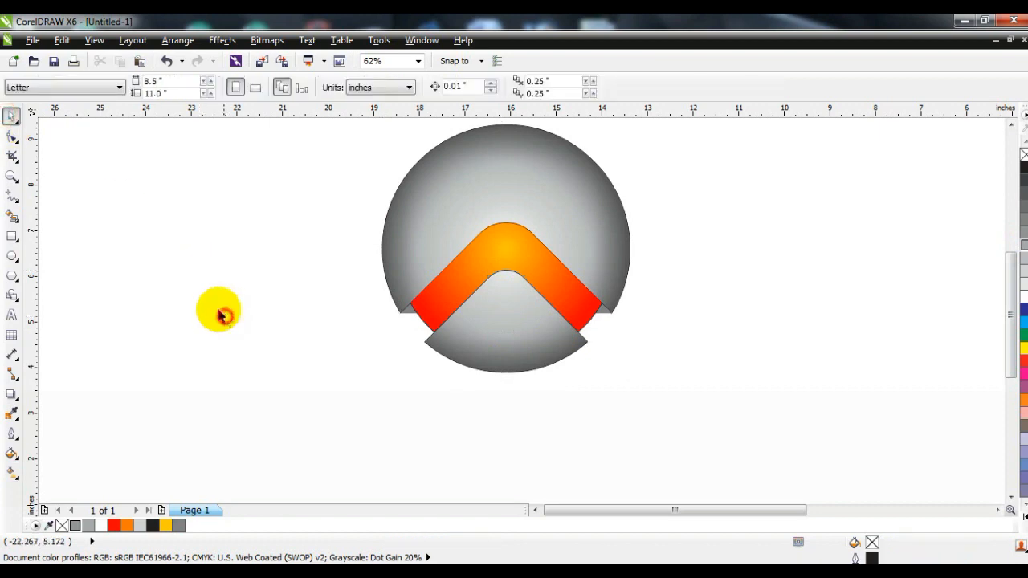
# Step: Place a copy of the grey shape beside the emblem, level with the original
pyautogui.click(11, 257)
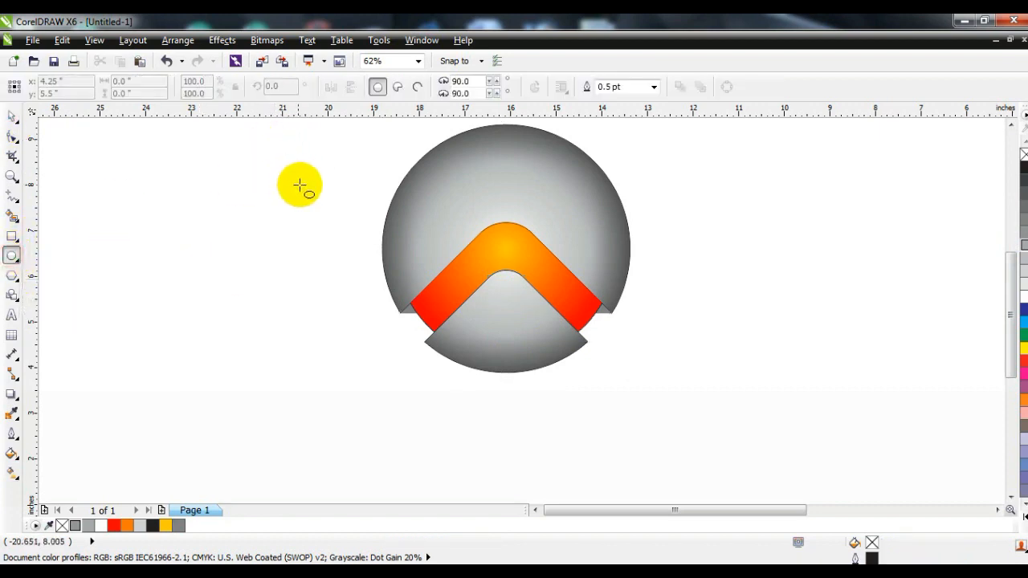
pyautogui.click(12, 117)
pyautogui.click(557, 179)
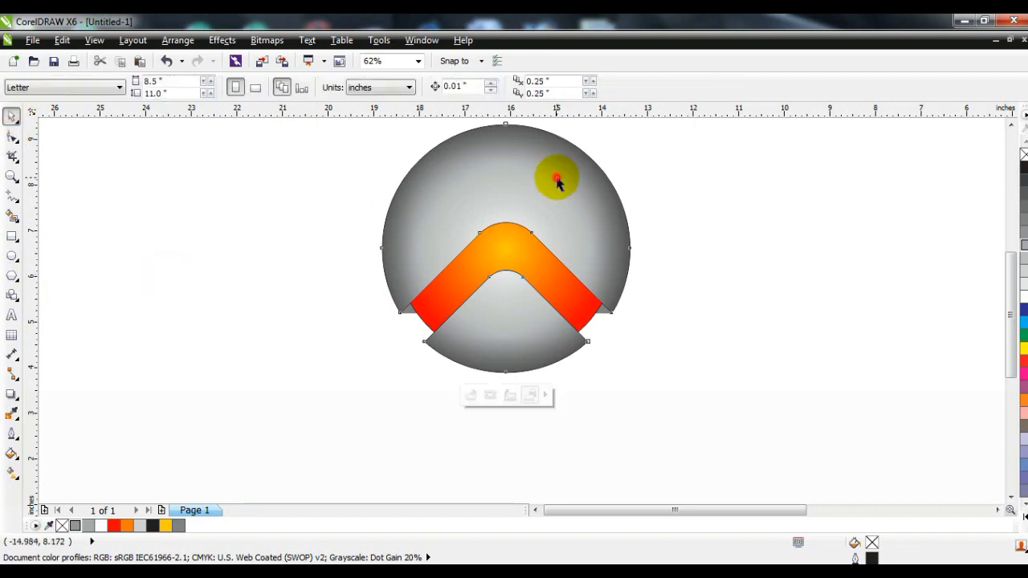
pyautogui.click(338, 230)
pyautogui.moveTo(496, 154); pyautogui.dragTo(849, 168)
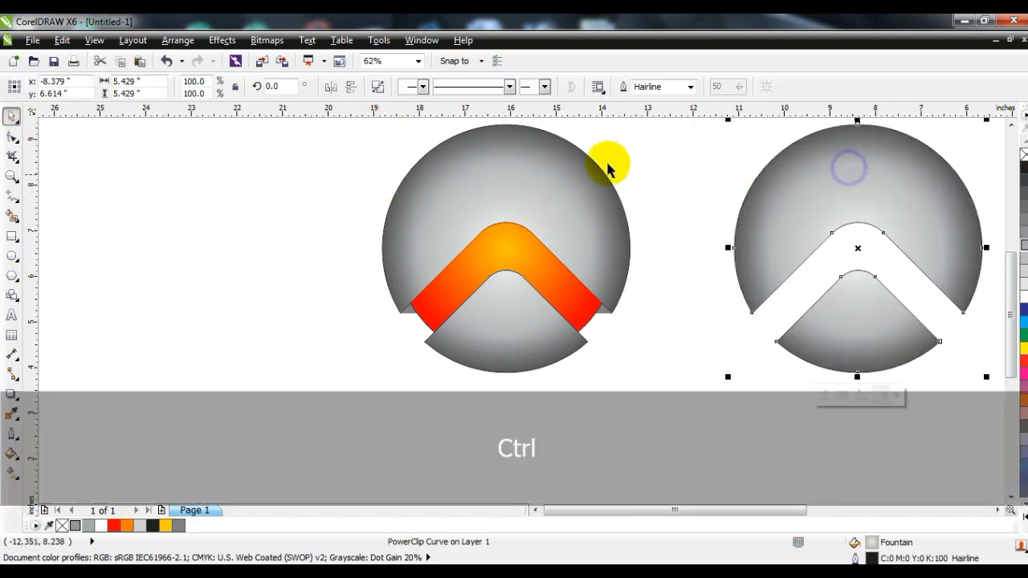
# Step: Break the copied grey shape apart and delete its lower wedge
pyautogui.click(380, 86)
pyautogui.click(688, 298)
pyautogui.click(821, 342)
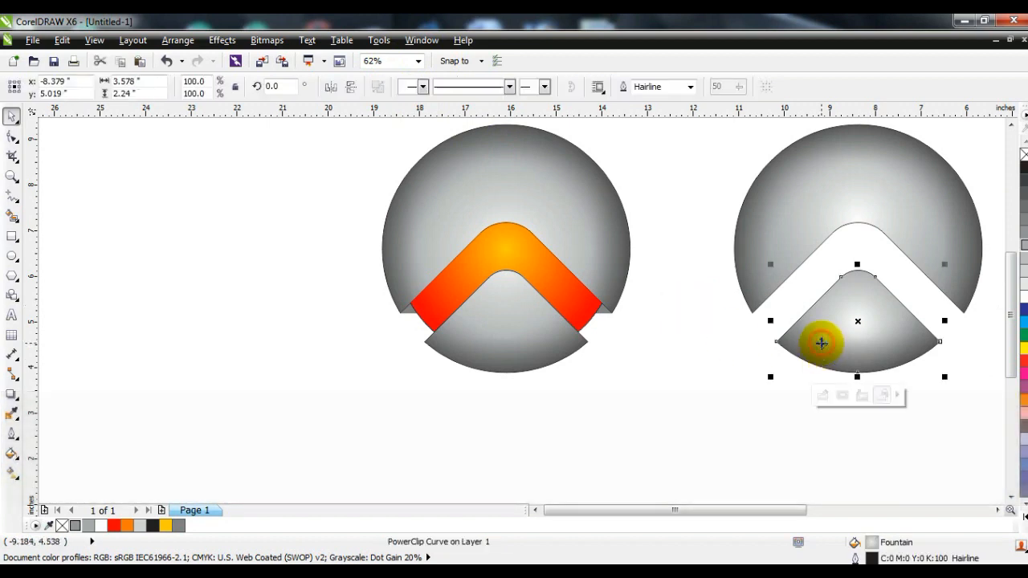
pyautogui.press('Delete')
# Step: Move the copied upper piece over the emblem, slightly lower than the original upper piece
pyautogui.click(835, 223)
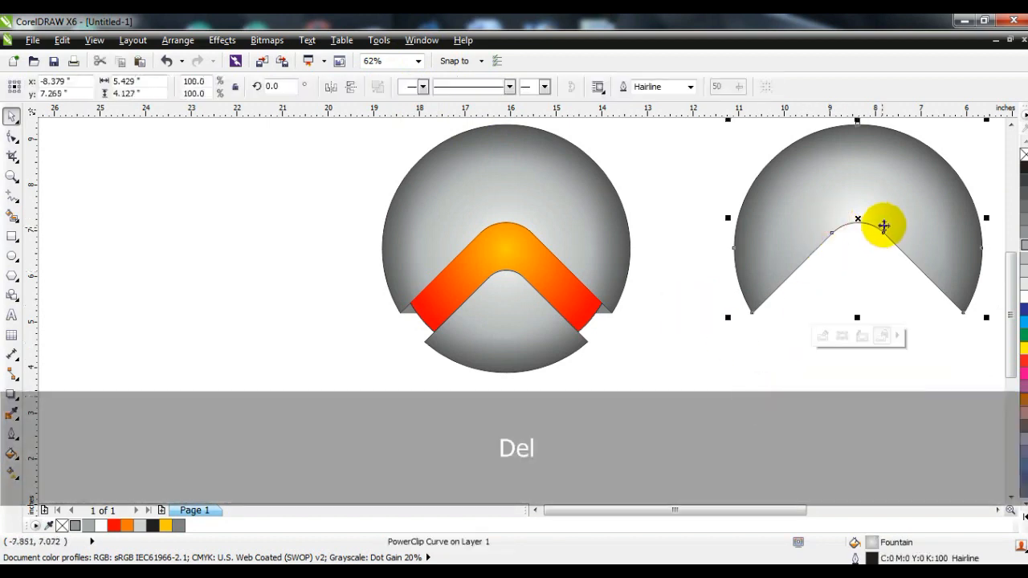
pyautogui.moveTo(884, 211); pyautogui.dragTo(556, 239)
pyautogui.hotkey('ctrl', 'z')
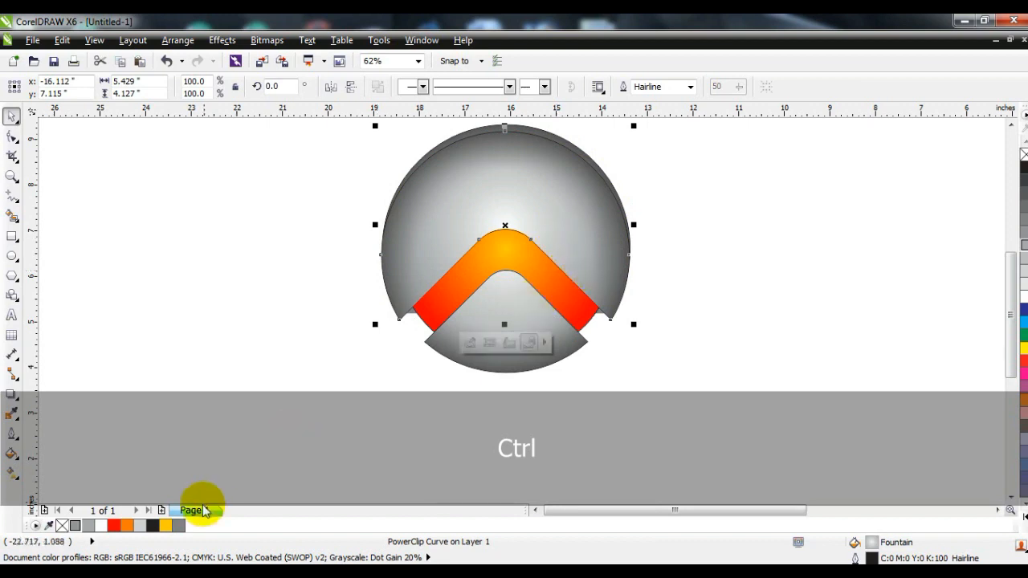
# Step: Fill the overlaid piece black, centre it horizontally on the emblem, and order it one level behind the grey shape
pyautogui.click(153, 525)
pyautogui.keyDown('shift'); pyautogui.click(573, 301); pyautogui.keyUp('shift')
pyautogui.press('c')
pyautogui.click(937, 310)
pyautogui.click(576, 252)
pyautogui.hotkey('ctrl', 'pagedown')
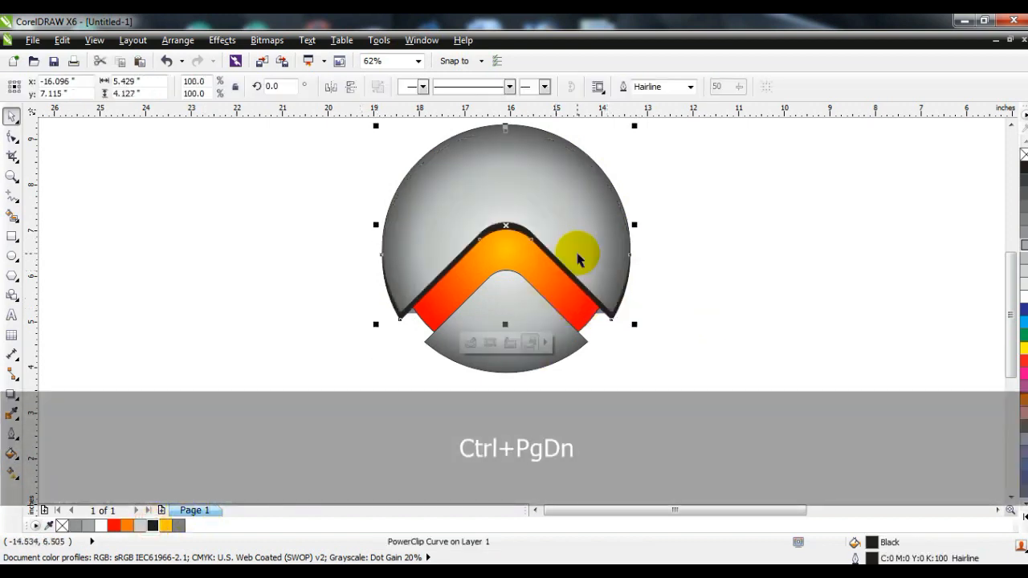
# Step: Apply a uniform transparency of about 80 to the black piece and remove its outline to make a soft shadow
pyautogui.click(14, 404)
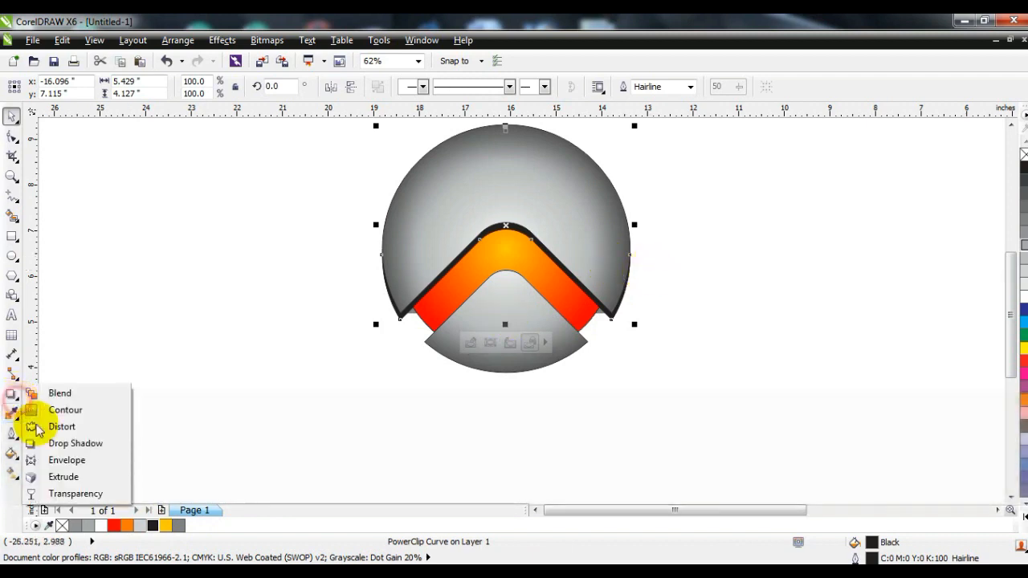
pyautogui.click(62, 492)
pyautogui.click(93, 86)
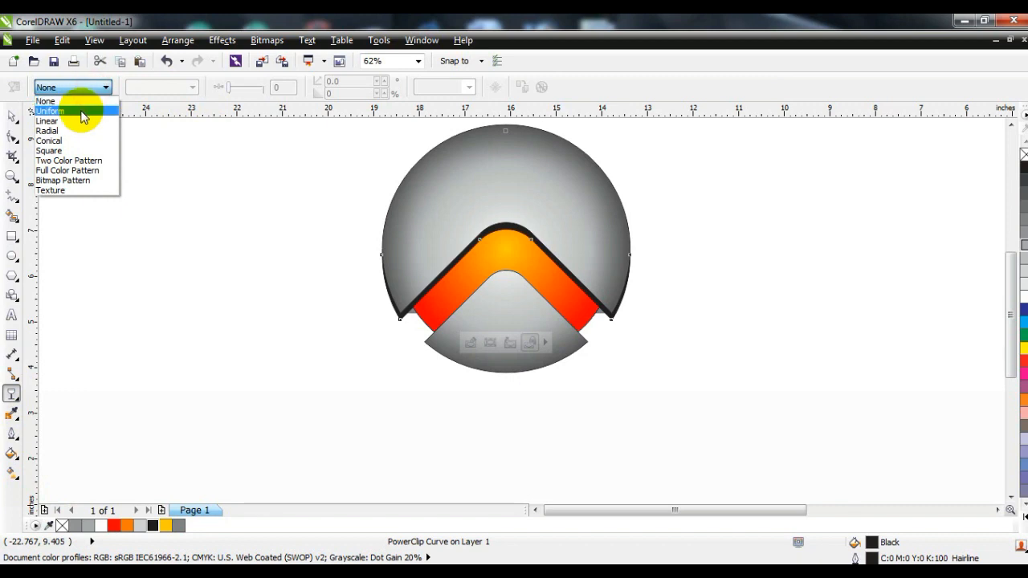
pyautogui.click(83, 113)
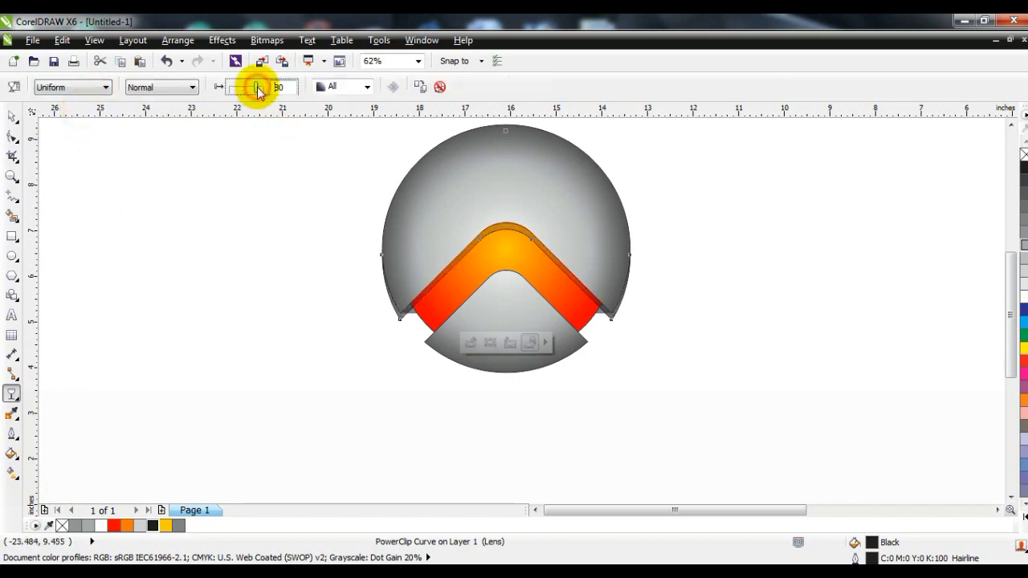
pyautogui.click(12, 117)
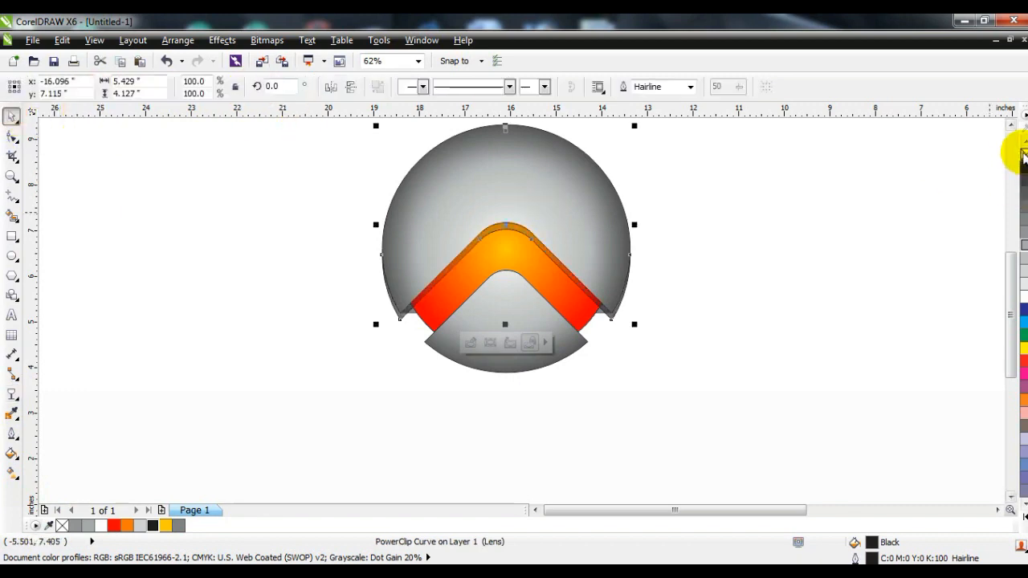
pyautogui.rightClick(1024, 155)
pyautogui.click(957, 235)
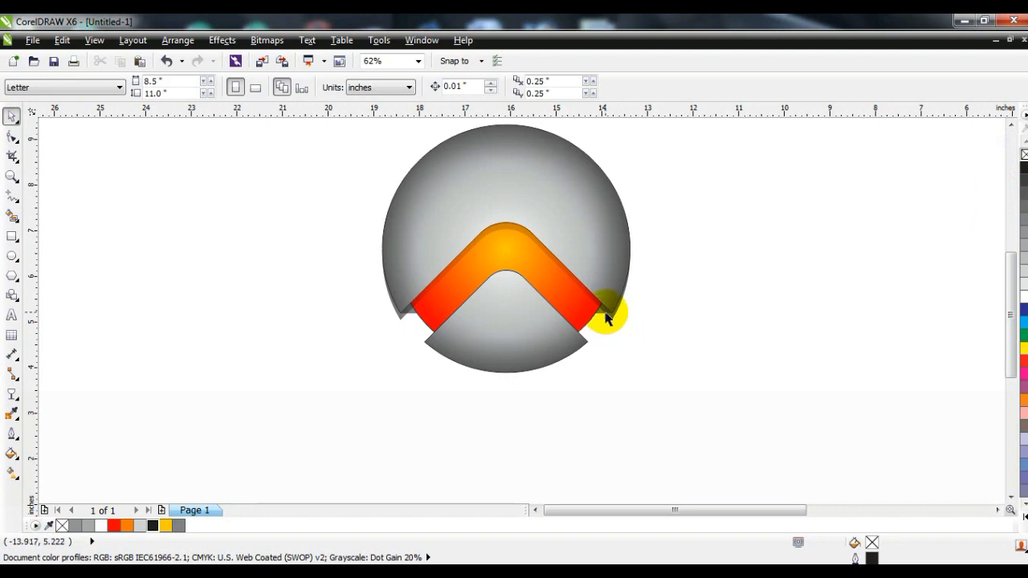
pyautogui.click(606, 317)
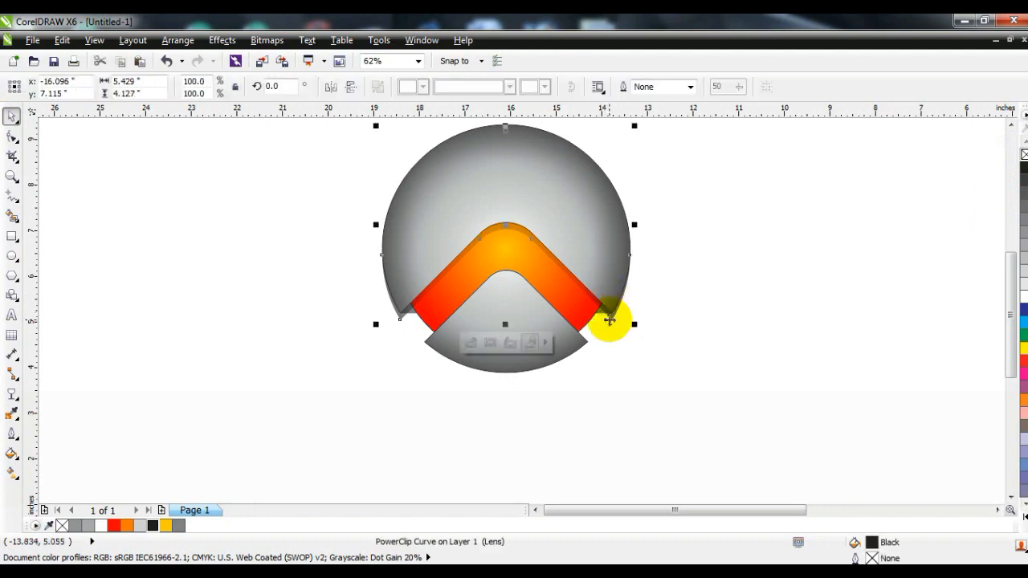
# Step: PowerClip the transparent black shadow piece inside the orange chevron band
pyautogui.rightClick(610, 320)
pyautogui.click(673, 24)
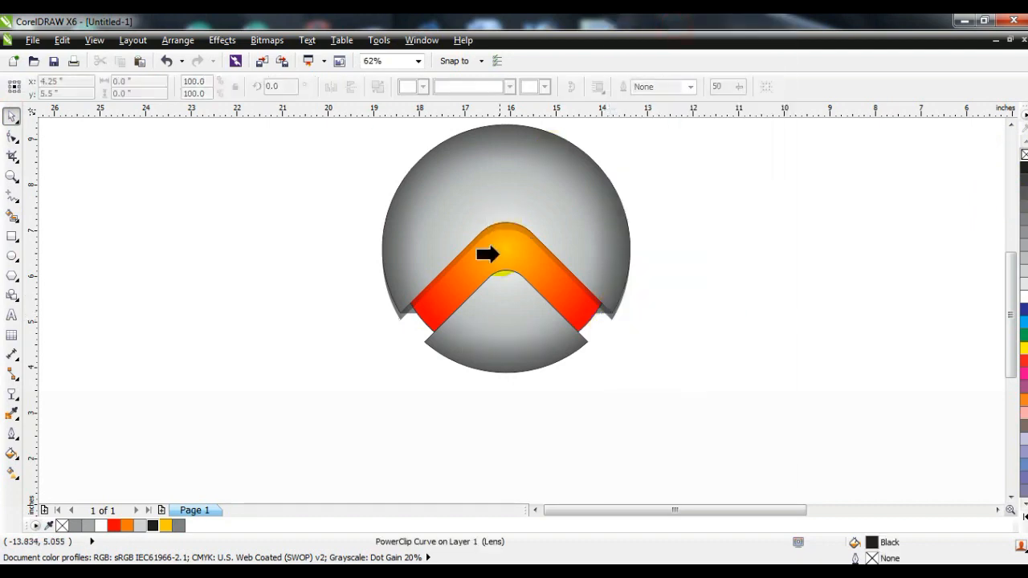
pyautogui.click(501, 253)
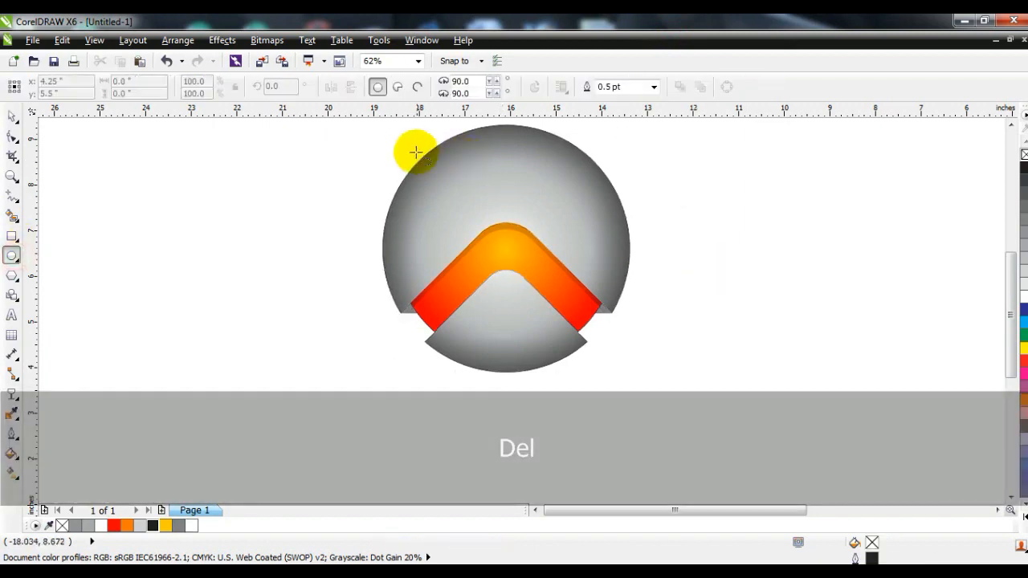
# Step: Draw a white-filled circle about 4.12 inches across inside the grey sphere and fade it with a linear transparency
pyautogui.moveTo(413, 147); pyautogui.dragTo(530, 336)
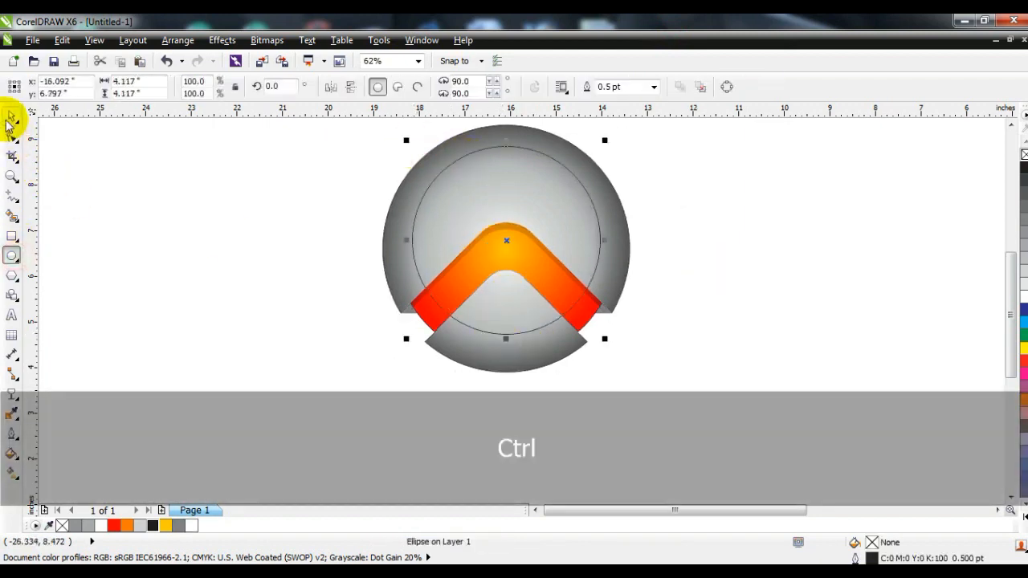
pyautogui.click(1023, 297)
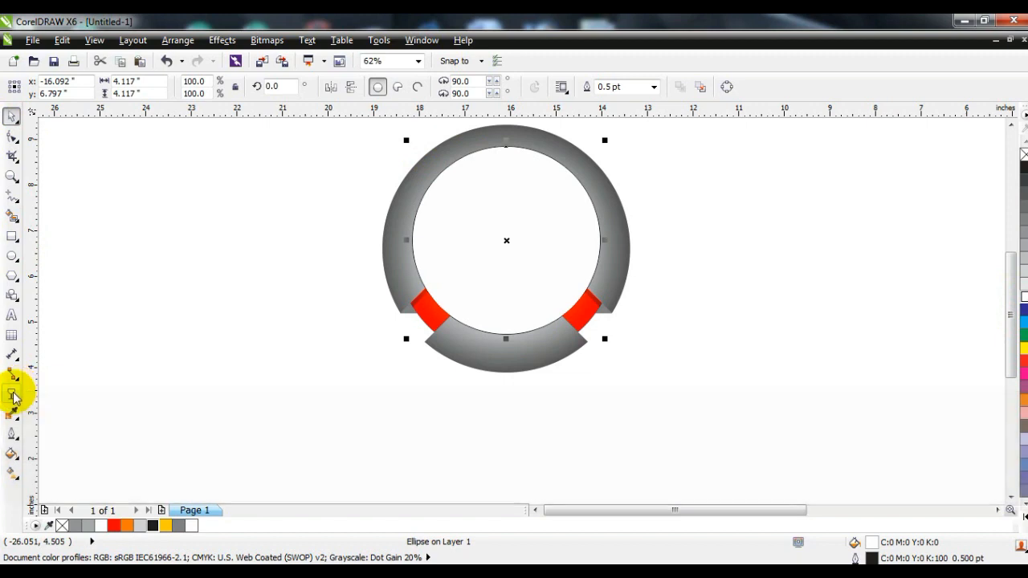
pyautogui.click(12, 394)
pyautogui.moveTo(484, 219); pyautogui.dragTo(483, 222)
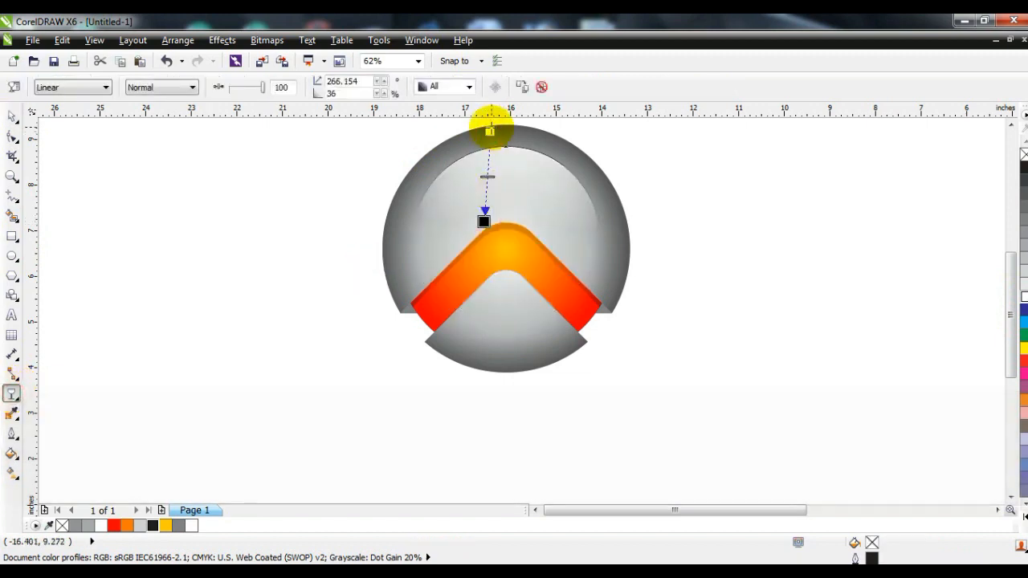
pyautogui.click(490, 86)
# Step: Centre the faded white circle horizontally on the grey sphere and remove its outline
pyautogui.click(12, 117)
pyautogui.keyDown('shift'); pyautogui.click(404, 193); pyautogui.keyUp('shift')
pyautogui.press('c')
pyautogui.click(294, 239)
pyautogui.click(541, 171)
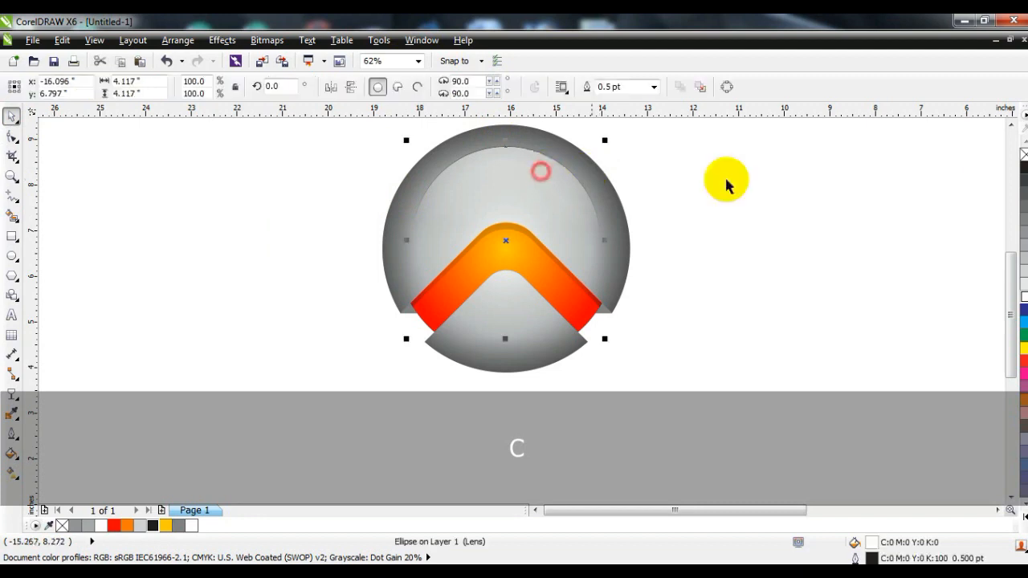
pyautogui.rightClick(1024, 155)
# Step: Enlarge the faded white circle to 104% and reposition it within the grey sphere
pyautogui.moveTo(605, 140); pyautogui.dragTo(619, 142)
pyautogui.moveTo(546, 193); pyautogui.dragTo(559, 175)
pyautogui.click(607, 145)
# Step: Redraw the white circle's linear transparency as a vertical fade running from above the emblem to the chevron's peak
pyautogui.press('F3')
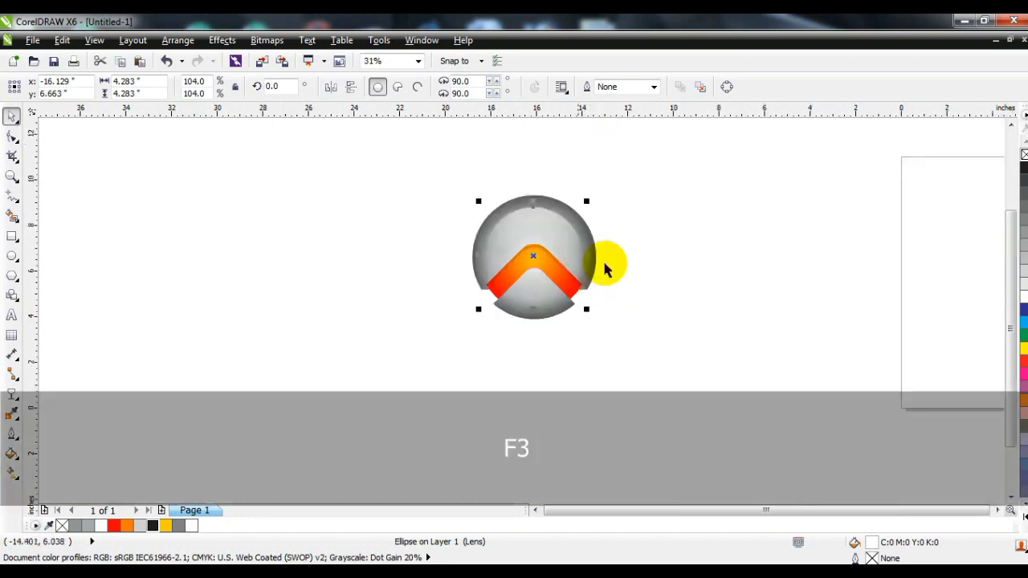
pyautogui.click(12, 394)
pyautogui.moveTo(521, 245); pyautogui.dragTo(521, 145)
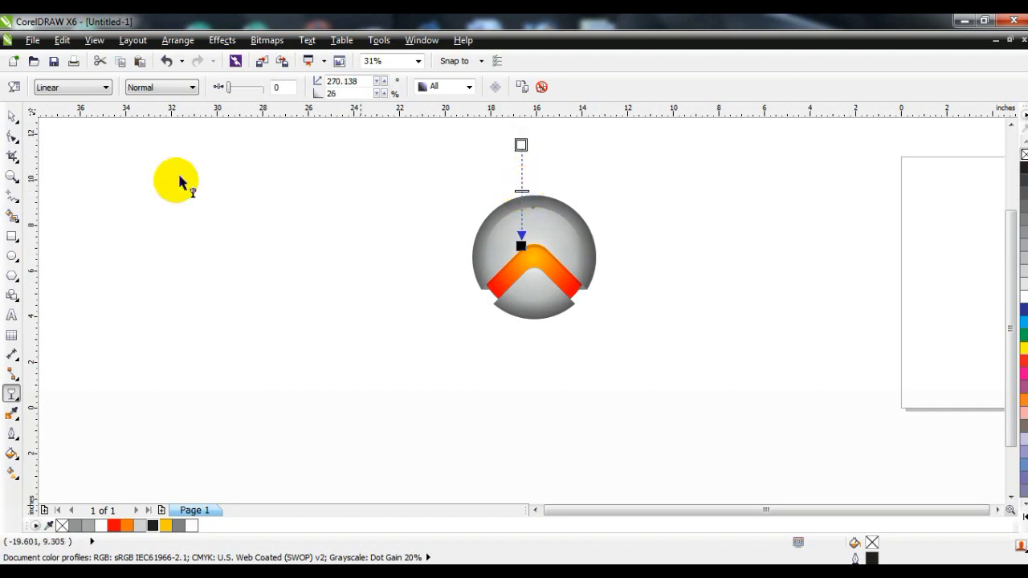
pyautogui.click(12, 117)
pyautogui.moveTo(377, 182); pyautogui.dragTo(684, 356)
pyautogui.hotkey('shift', 'F2')
pyautogui.press('Escape')
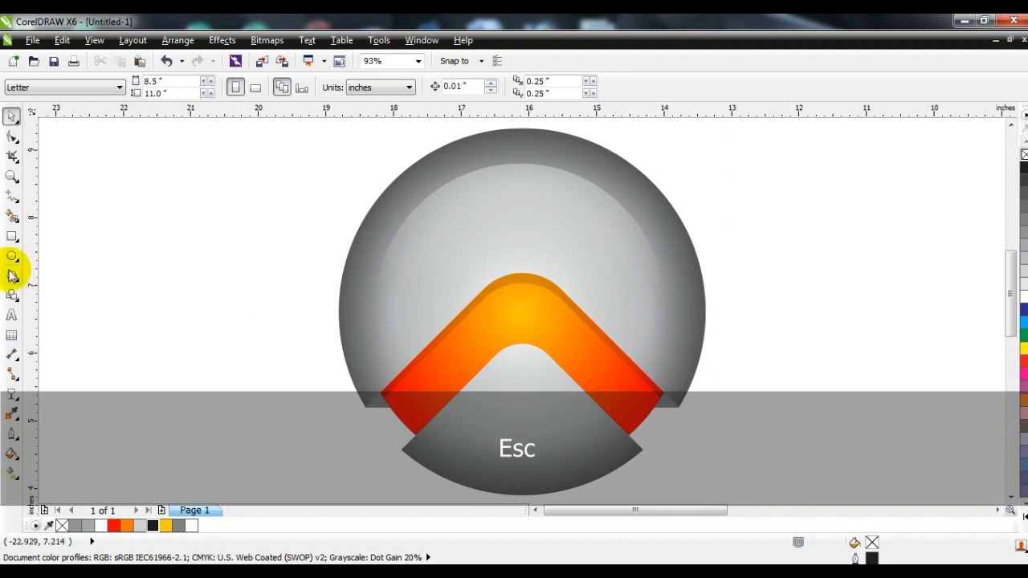
# Step: Draw a circle about 0.98 inches across in the empty area beside the emblem
pyautogui.click(12, 256)
pyautogui.moveTo(131, 206); pyautogui.dragTo(208, 283)
pyautogui.click(12, 117)
# Step: Make a smaller copy of the circle, about 0.77 inches across, offset toward the lower left inside the original
pyautogui.hotkey('shift', 'F2')
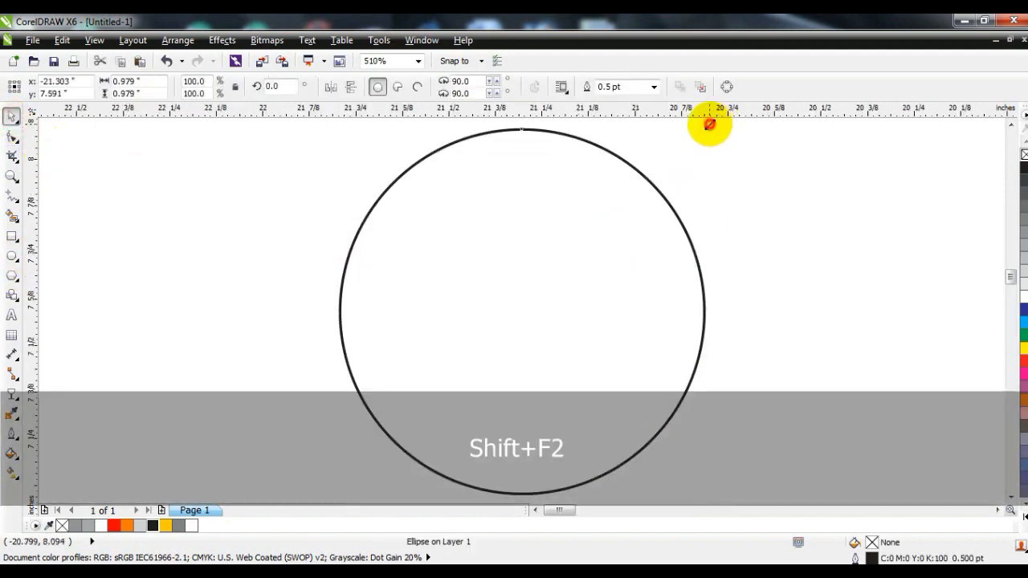
pyautogui.moveTo(709, 125); pyautogui.dragTo(686, 182)
pyautogui.rightClick(686, 181)
pyautogui.moveTo(541, 307); pyautogui.dragTo(503, 353)
pyautogui.moveTo(609, 230); pyautogui.dragTo(651, 187)
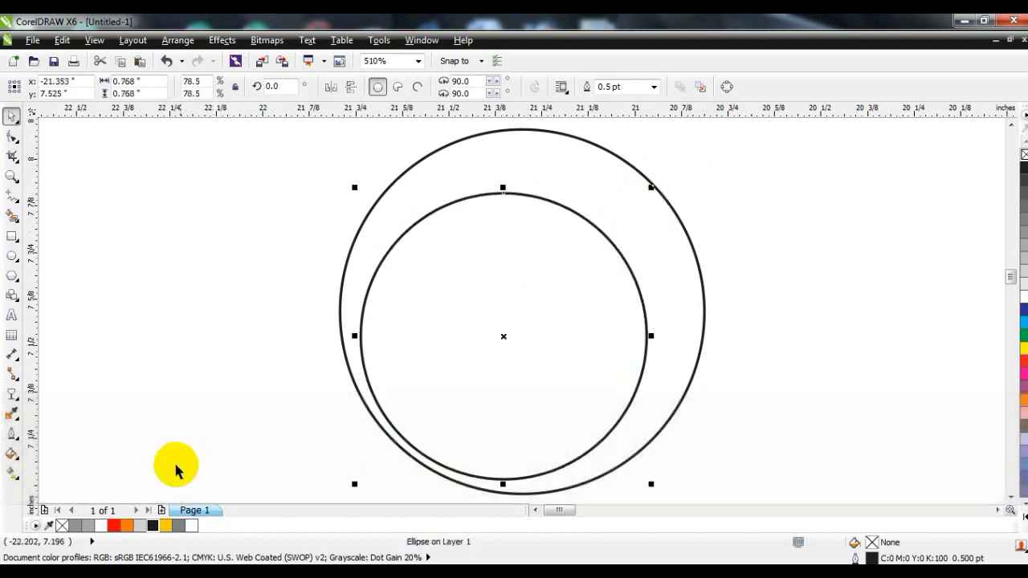
# Step: Fill the inner circle with a linear fountain fill running diagonally from red at its lower left to orange
pyautogui.click(113, 525)
pyautogui.press('g')
pyautogui.moveTo(465, 410); pyautogui.dragTo(465, 409)
pyautogui.moveTo(418, 439); pyautogui.dragTo(528, 296)
pyautogui.moveTo(128, 527); pyautogui.dragTo(528, 297)
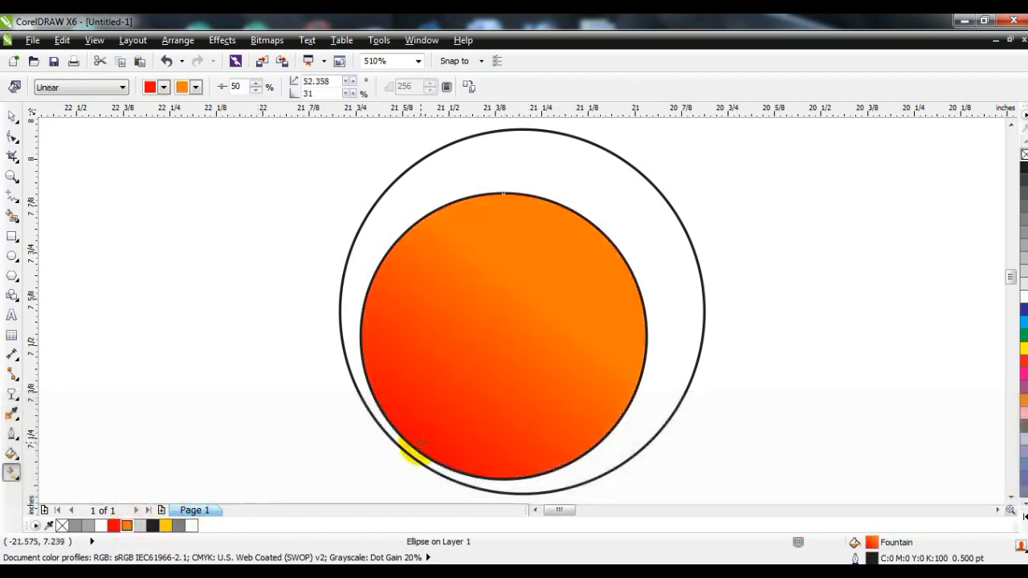
# Step: Fill the larger circle red and shift the gradient circle slightly further toward its lower-left edge
pyautogui.click(498, 150)
pyautogui.click(114, 525)
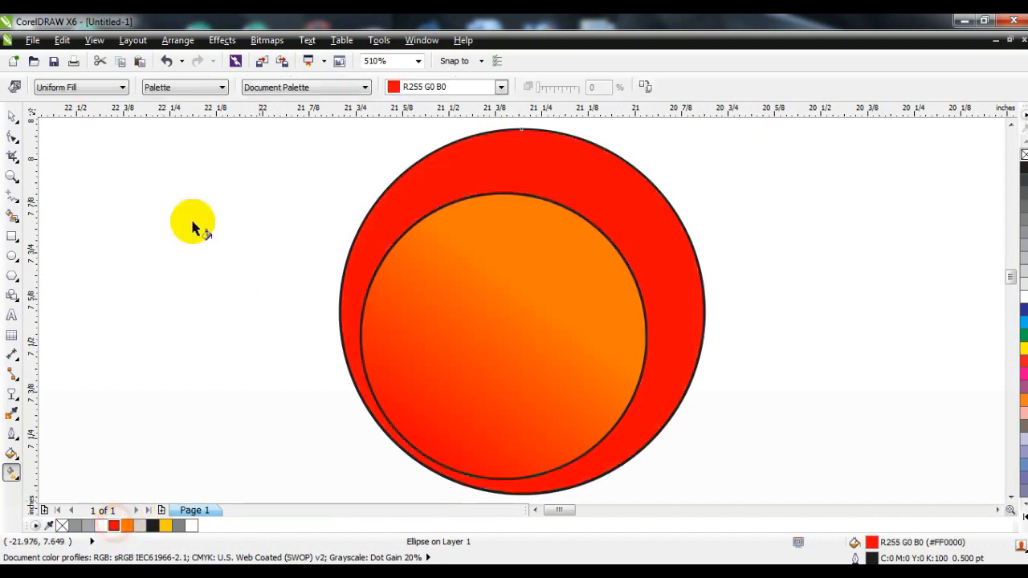
pyautogui.click(14, 119)
pyautogui.click(585, 379)
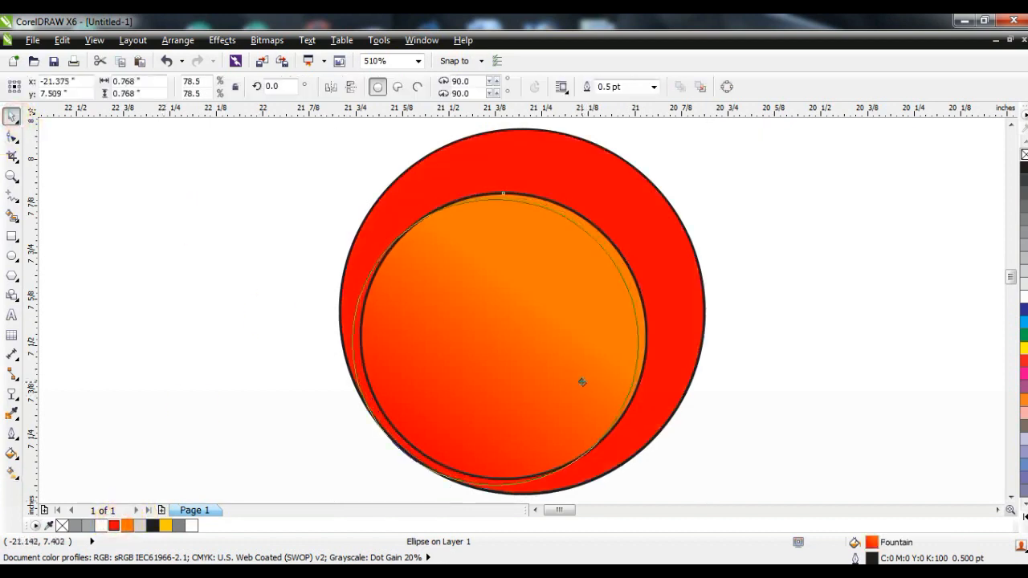
pyautogui.moveTo(583, 383); pyautogui.dragTo(582, 384)
# Step: Remove the outlines from both circles and group them into one ball
pyautogui.keyDown('shift'); pyautogui.click(663, 236); pyautogui.keyUp('shift')
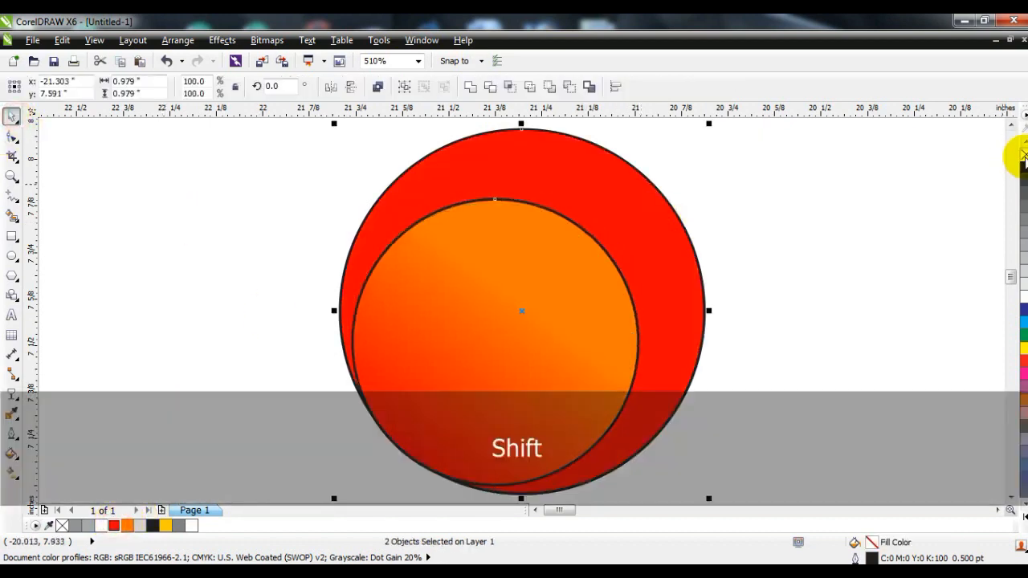
pyautogui.press('F3')
pyautogui.hotkey('ctrl', 'g')
# Step: Scale the ball to about 79% below the chevron, centre it horizontally on the emblem, and nudge its position
pyautogui.moveTo(852, 393); pyautogui.dragTo(896, 370)
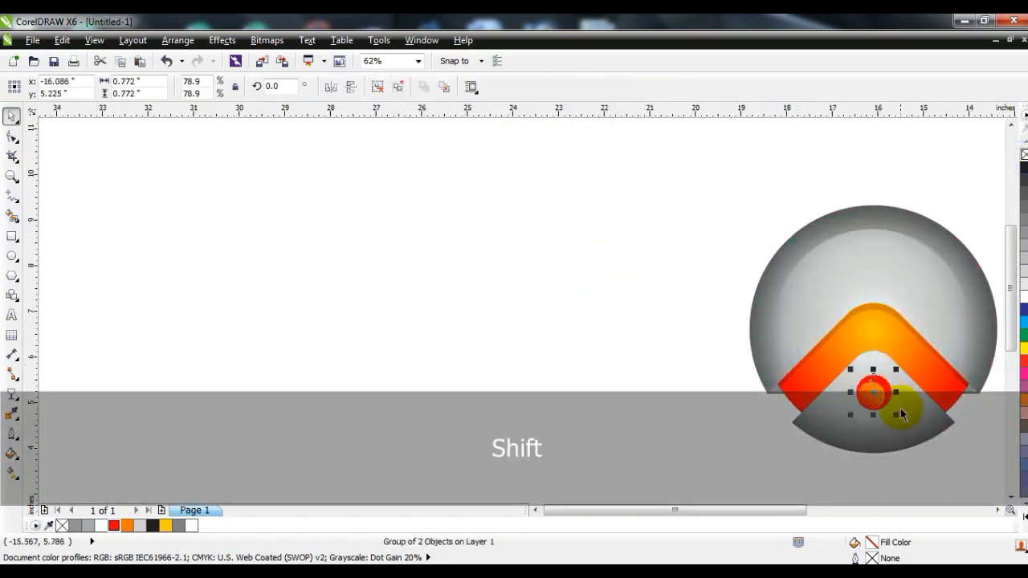
pyautogui.keyDown('shift'); pyautogui.click(901, 414); pyautogui.keyUp('shift')
pyautogui.press('c')
pyautogui.click(936, 471)
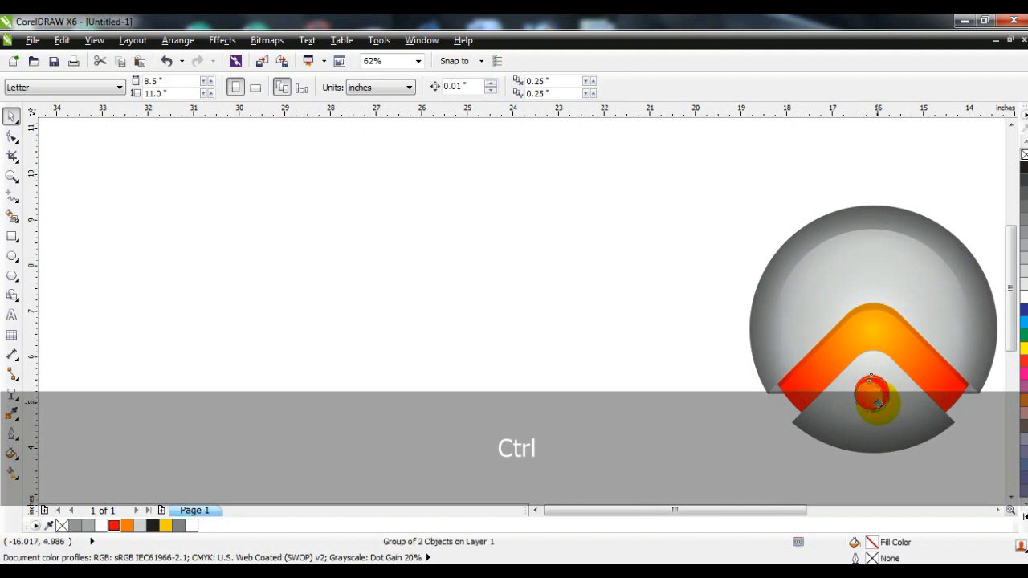
pyautogui.keyDown('ctrl'); pyautogui.moveTo(878, 404); pyautogui.dragTo(875, 407); pyautogui.keyUp('ctrl')
pyautogui.click(918, 419)
pyautogui.moveTo(731, 223); pyautogui.dragTo(1026, 461)
pyautogui.hotkey('shift', 'F2')
pyautogui.press('F3')
pyautogui.press('Escape')
pyautogui.moveTo(664, 406); pyautogui.dragTo(404, 187)
pyautogui.click(388, 207)
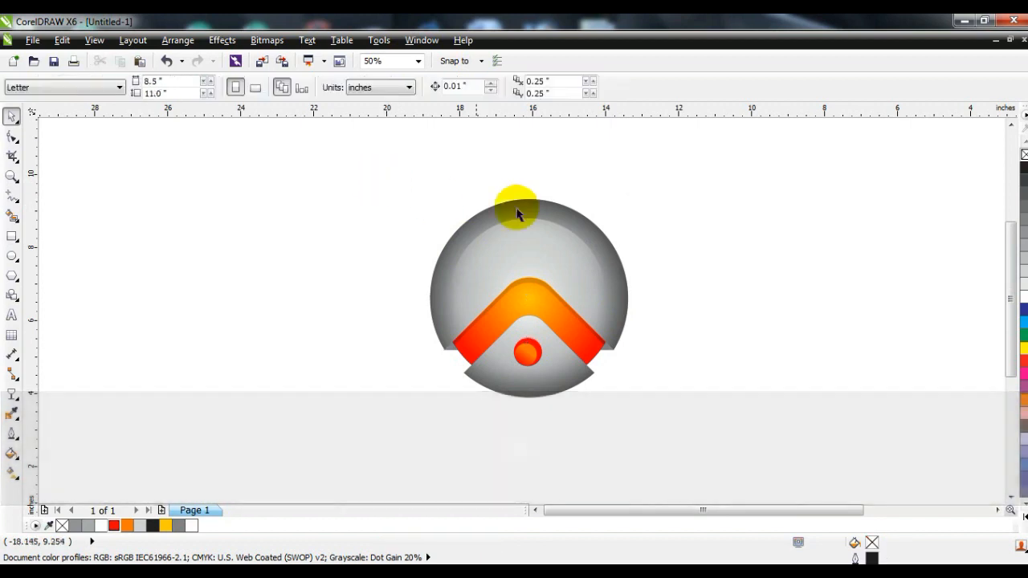
# Step: Select the grey sphere and open its fountain fill for editing
pyautogui.click(545, 207)
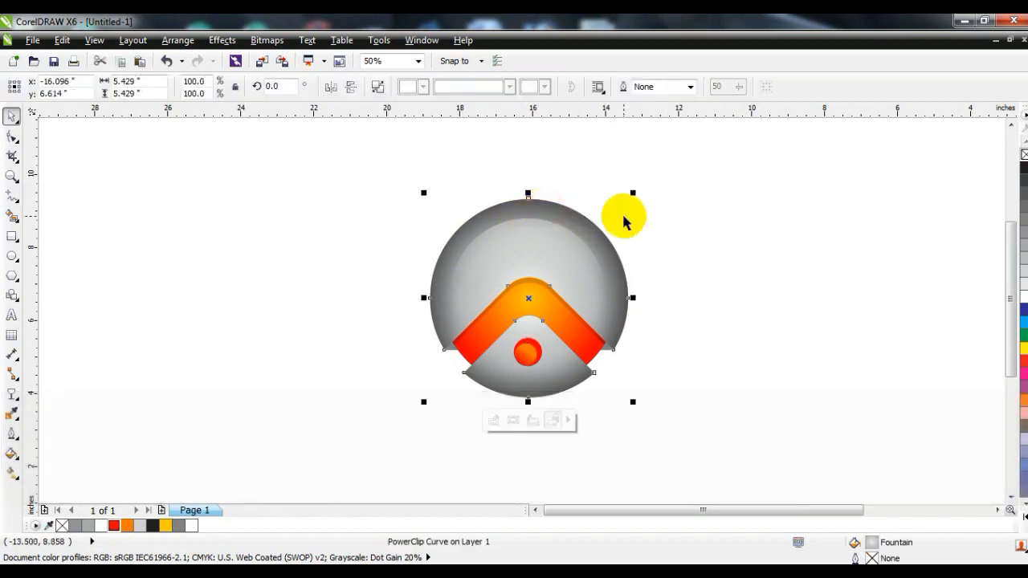
pyautogui.press('g')
pyautogui.click(9, 119)
pyautogui.click(195, 248)
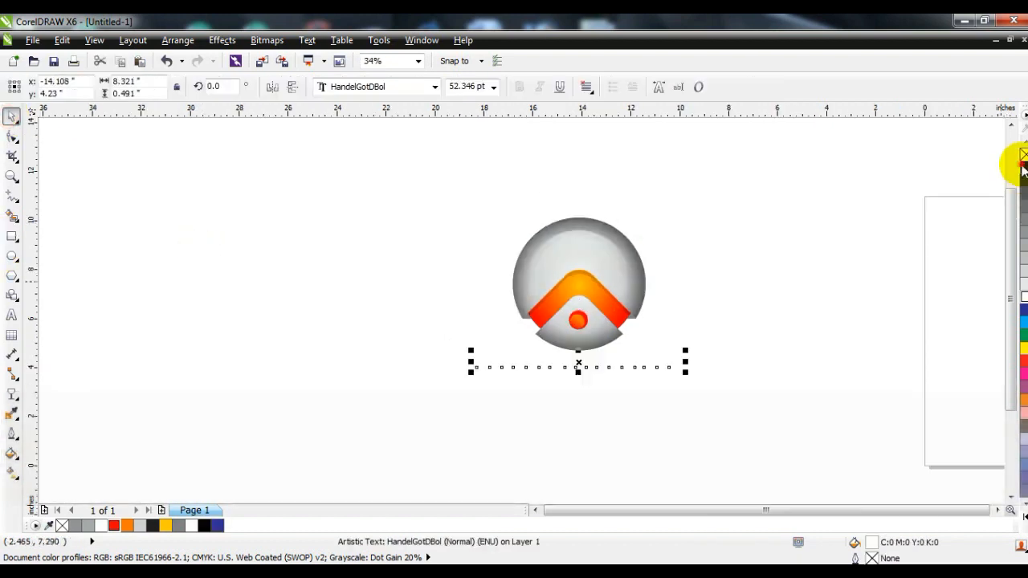
# Step: Fill the ADVANCE TECHNOLOGY text black and move it slightly lower beneath the emblem
pyautogui.click(1023, 168)
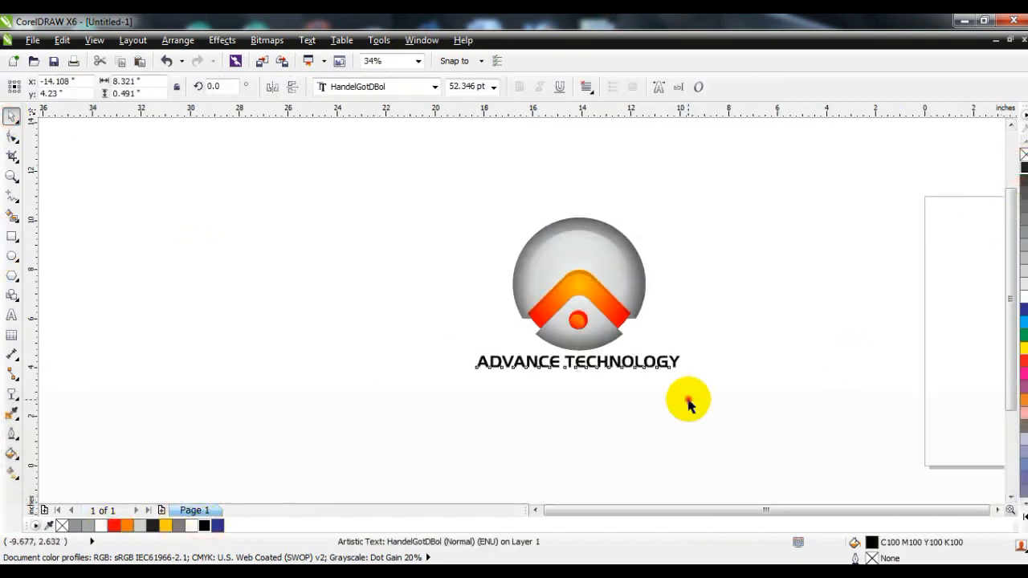
pyautogui.click(684, 402)
pyautogui.moveTo(643, 361); pyautogui.dragTo(649, 366)
pyautogui.click(700, 406)
# Step: Examine the finished logo with its text in a full-screen preview
pyautogui.moveTo(753, 418); pyautogui.dragTo(820, 411)
pyautogui.hotkey('shift', 'F2')
pyautogui.press('Escape')
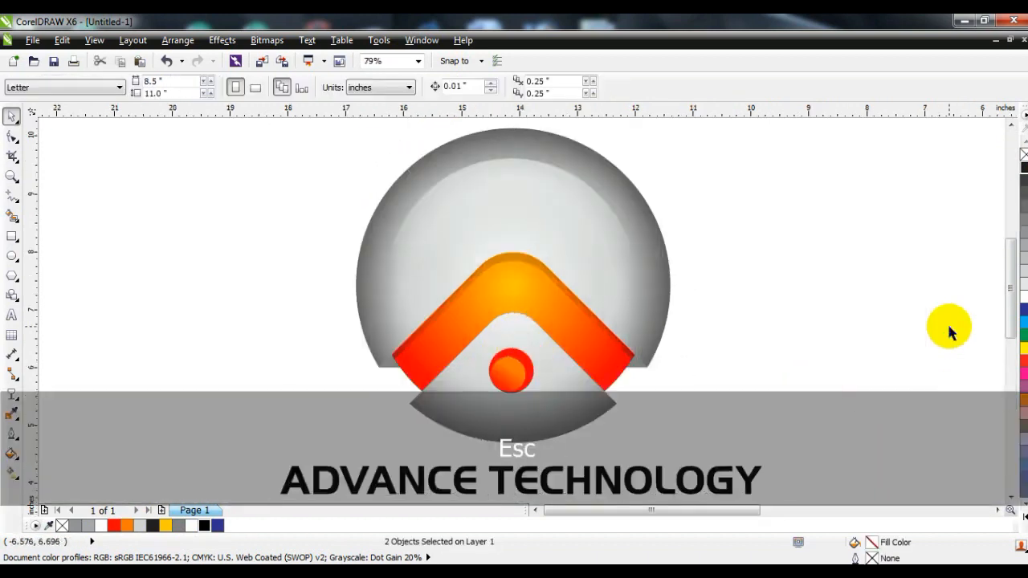
pyautogui.press('F9')
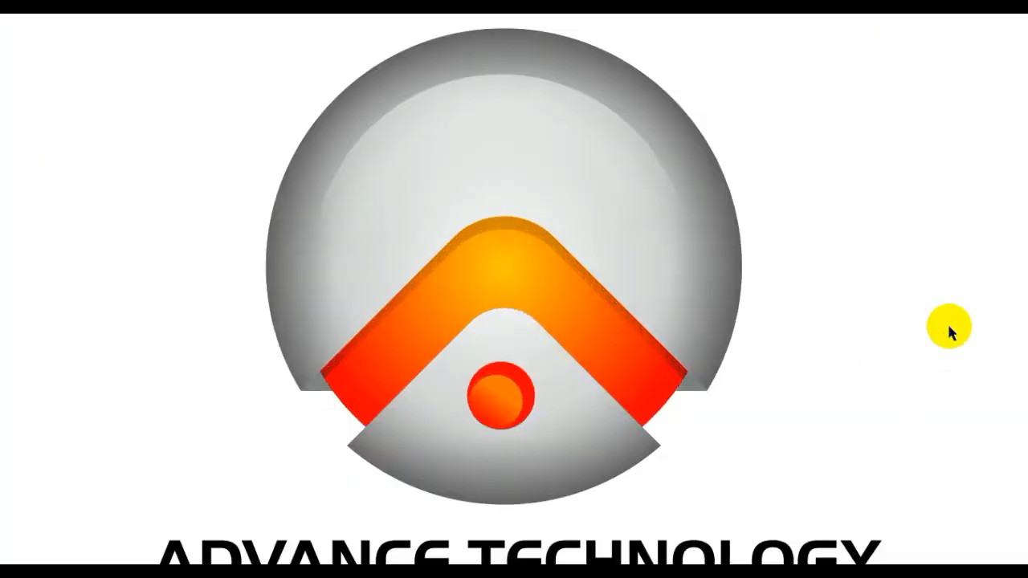